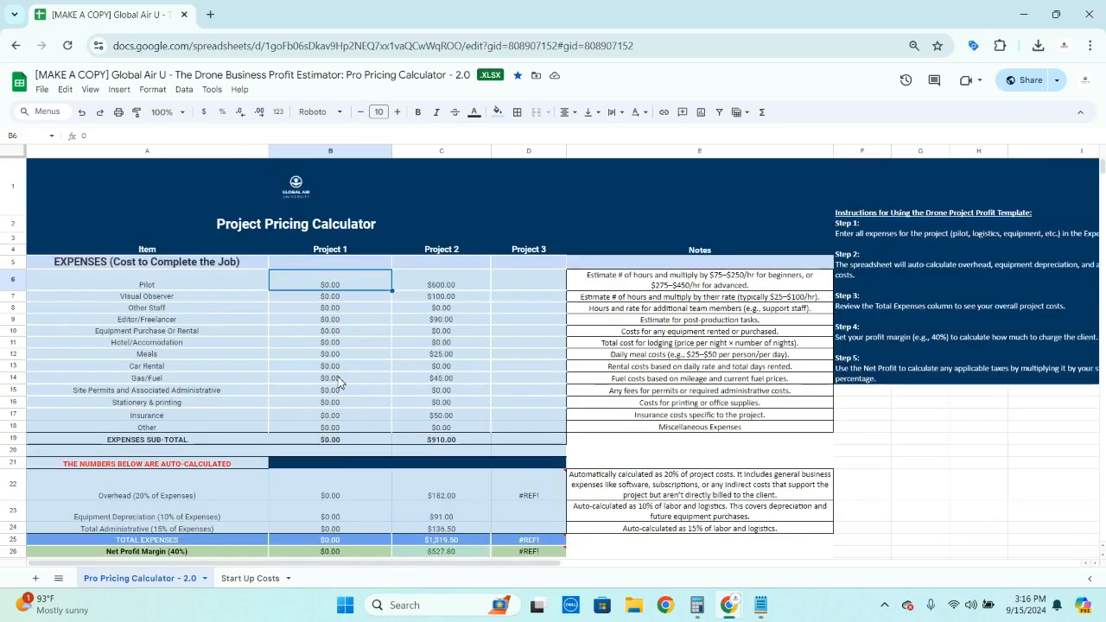
- Examine the Project 1 expense cells, the auto-calculated overhead and administrative rows, and the notes on pilot and staff rates
{"action": "left_click", "coordinate": [325, 298]}
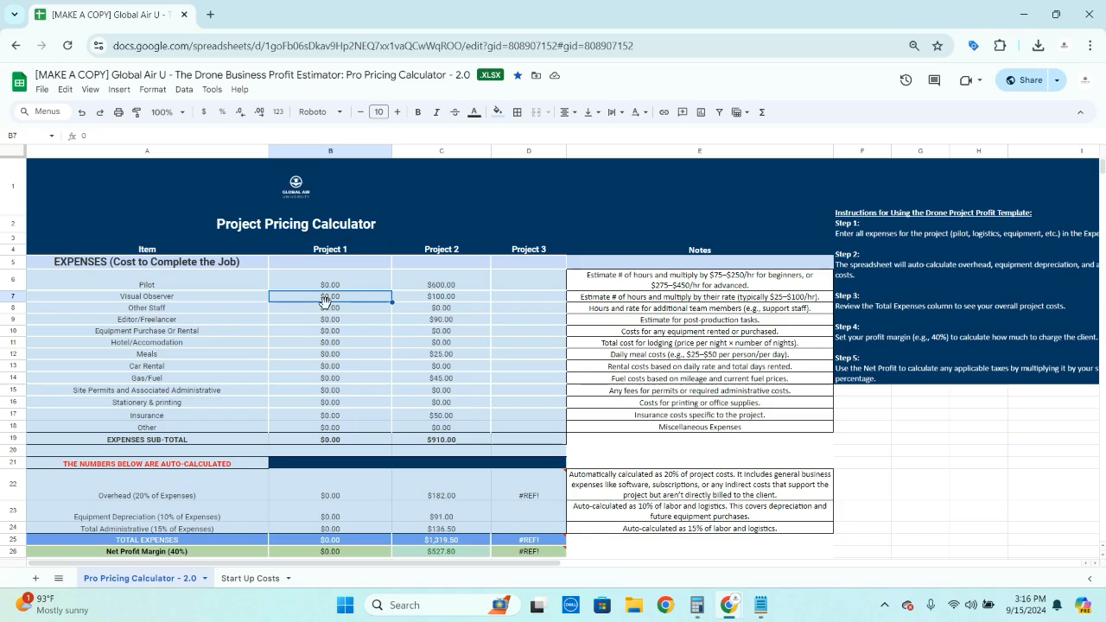
{"action": "left_click", "coordinate": [292, 289]}
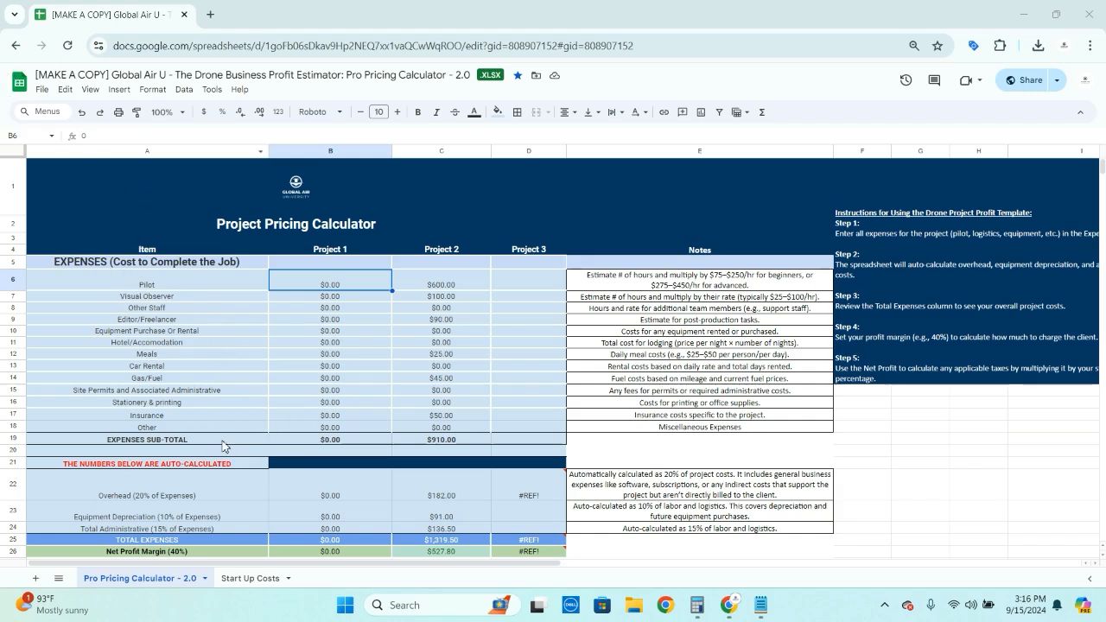
{"action": "scroll", "coordinate": [160, 480], "scroll_direction": "down", "scroll_amount": 1}
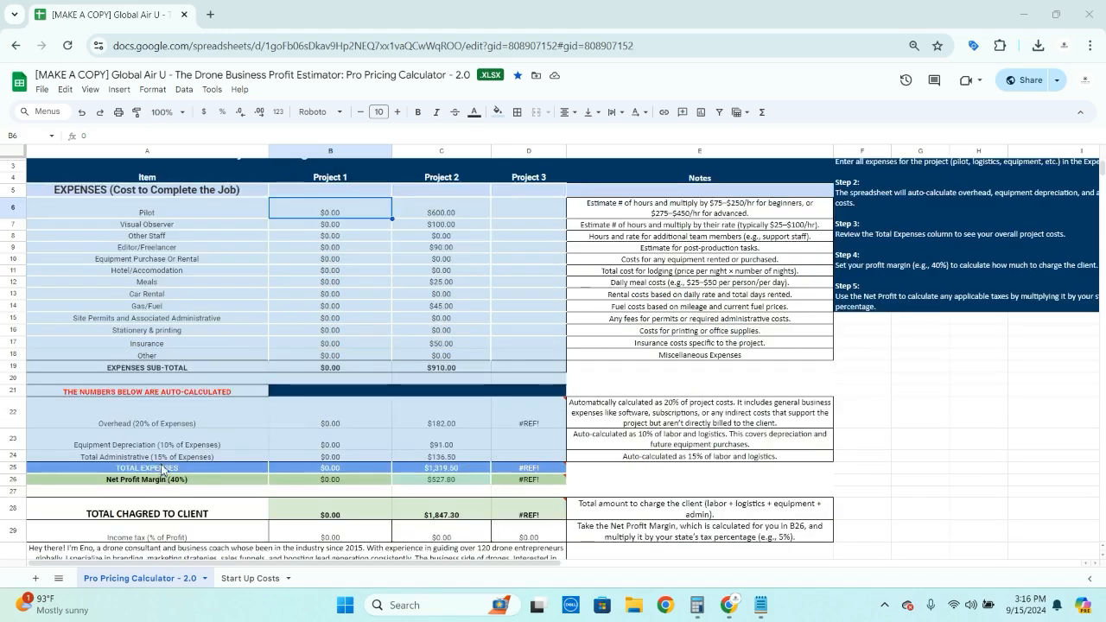
{"action": "left_click", "coordinate": [154, 423]}
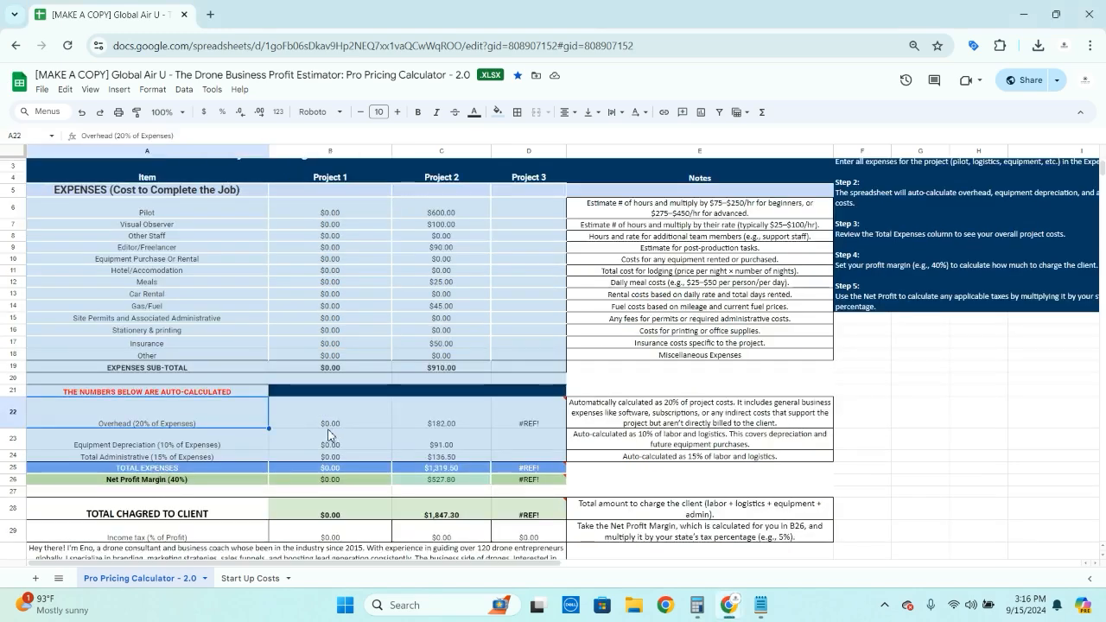
{"action": "left_click", "coordinate": [154, 456]}
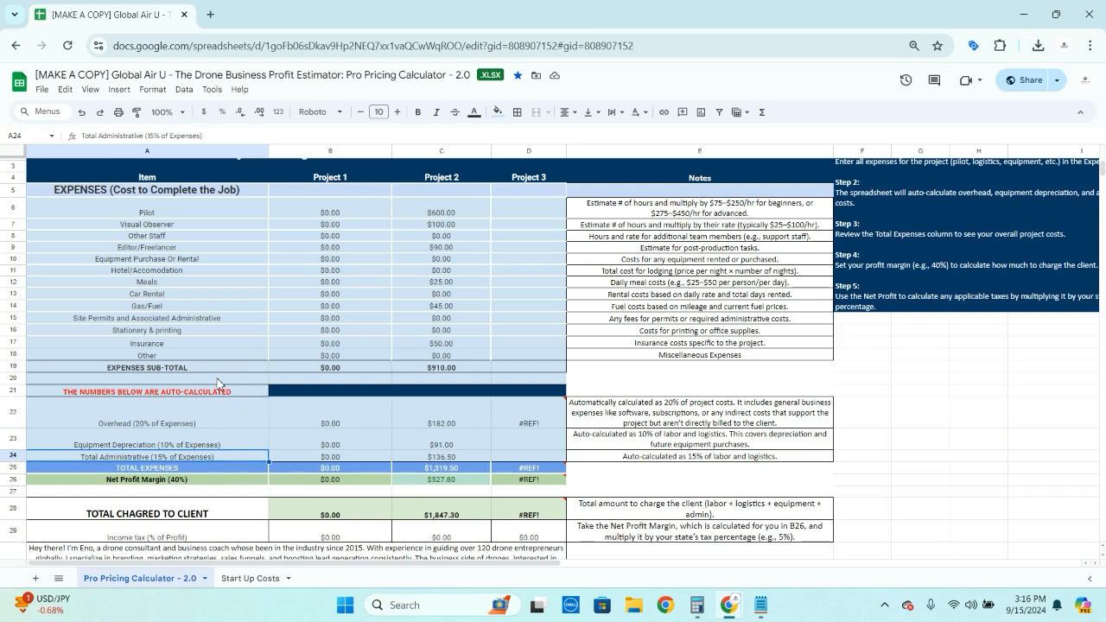
{"action": "scroll", "coordinate": [237, 447], "scroll_direction": "up", "scroll_amount": 1}
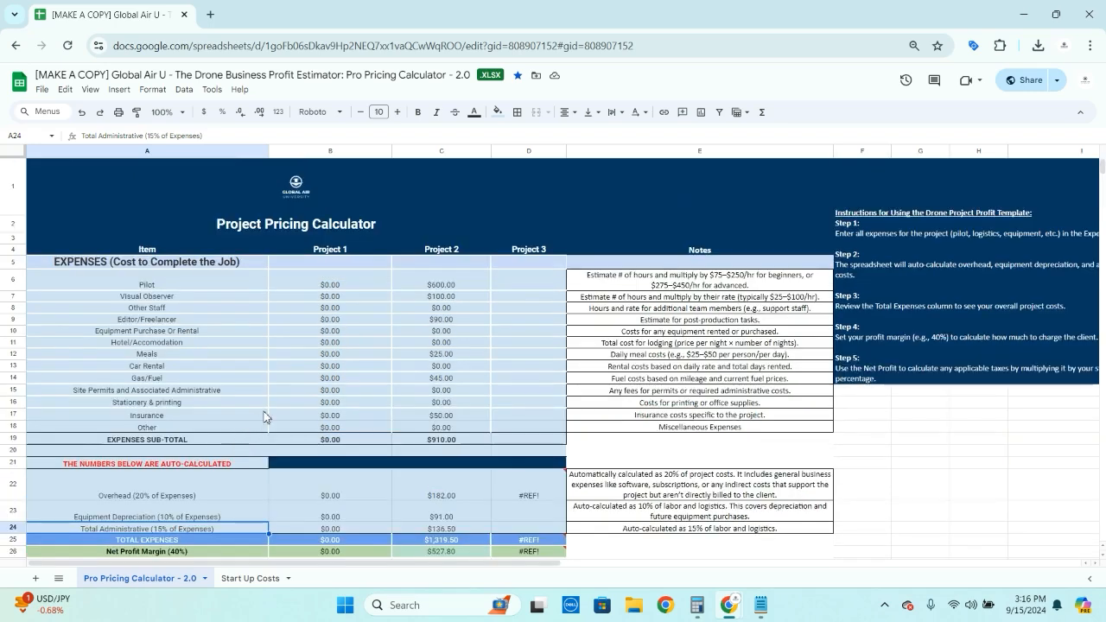
{"action": "left_click", "coordinate": [346, 285]}
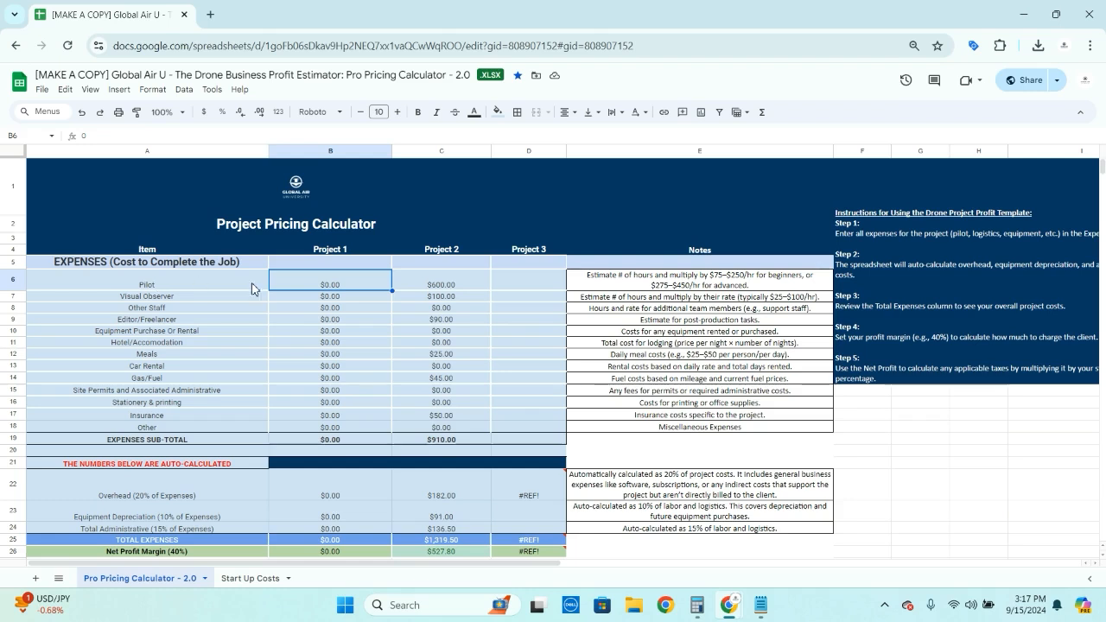
{"action": "left_click", "coordinate": [633, 285]}
{"action": "left_click", "coordinate": [617, 309]}
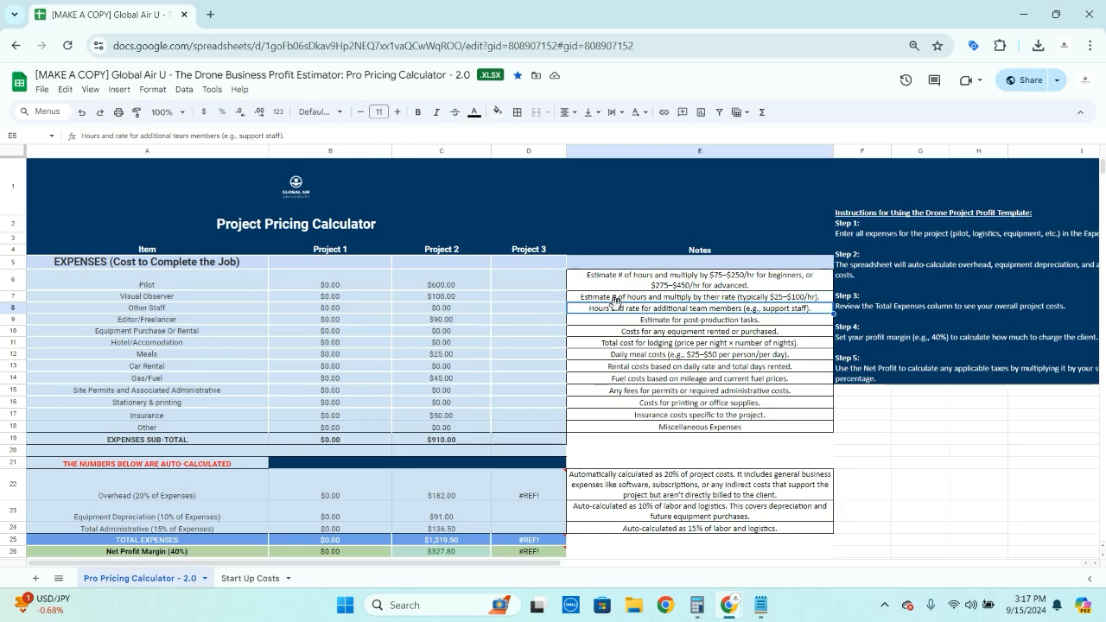
{"action": "left_click", "coordinate": [618, 290]}
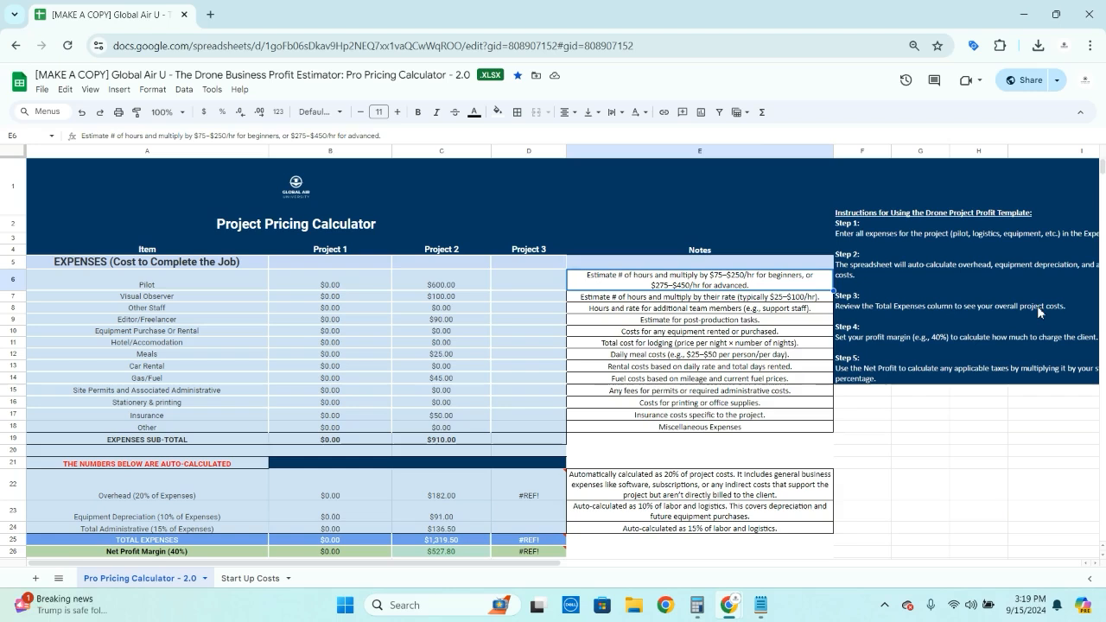
- Enter 300 for the pilot and 150 for the visual observer in the Project 1 expenses
{"action": "key", "text": "Left"}
{"action": "key", "text": "Left"}
{"action": "key", "text": "Left"}
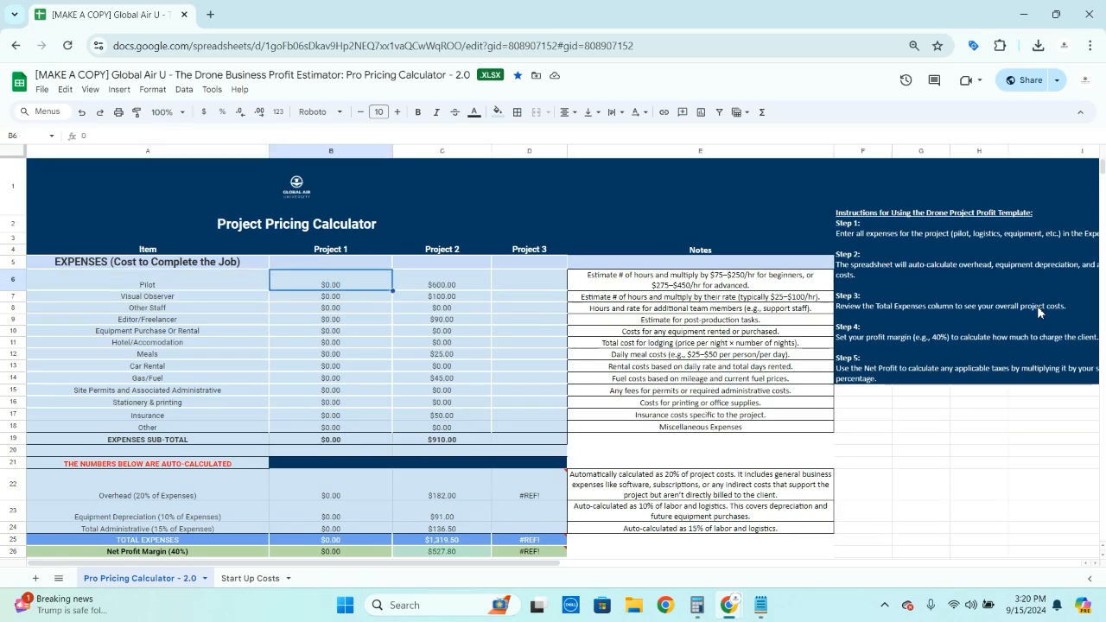
{"action": "type", "text": "300"}
{"action": "key", "text": "Return"}
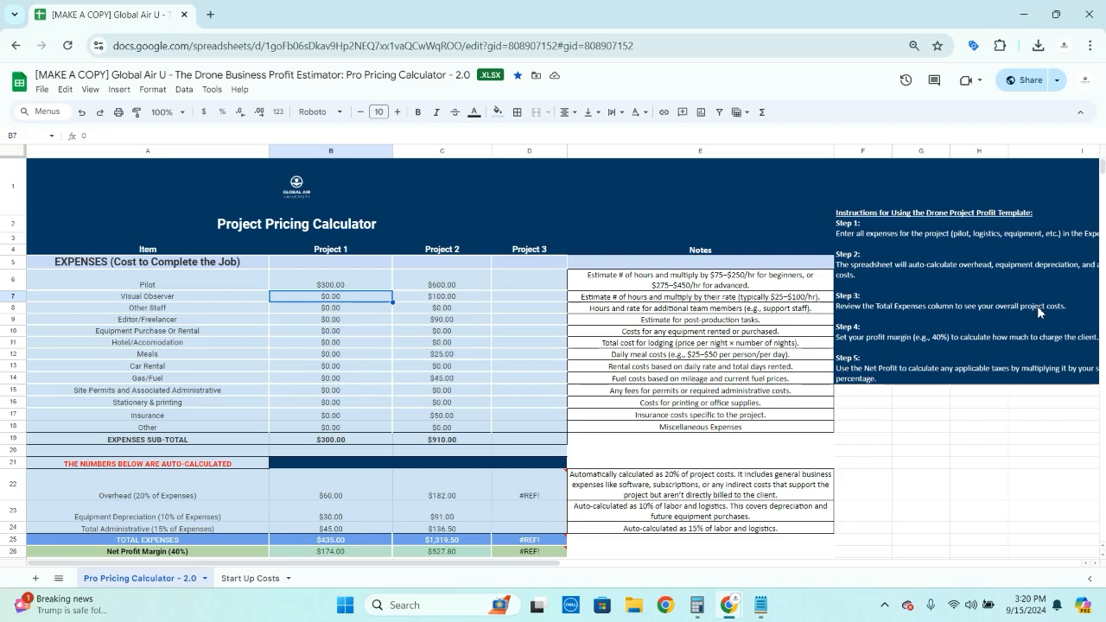
{"action": "type", "text": "150"}
{"action": "key", "text": "Return"}
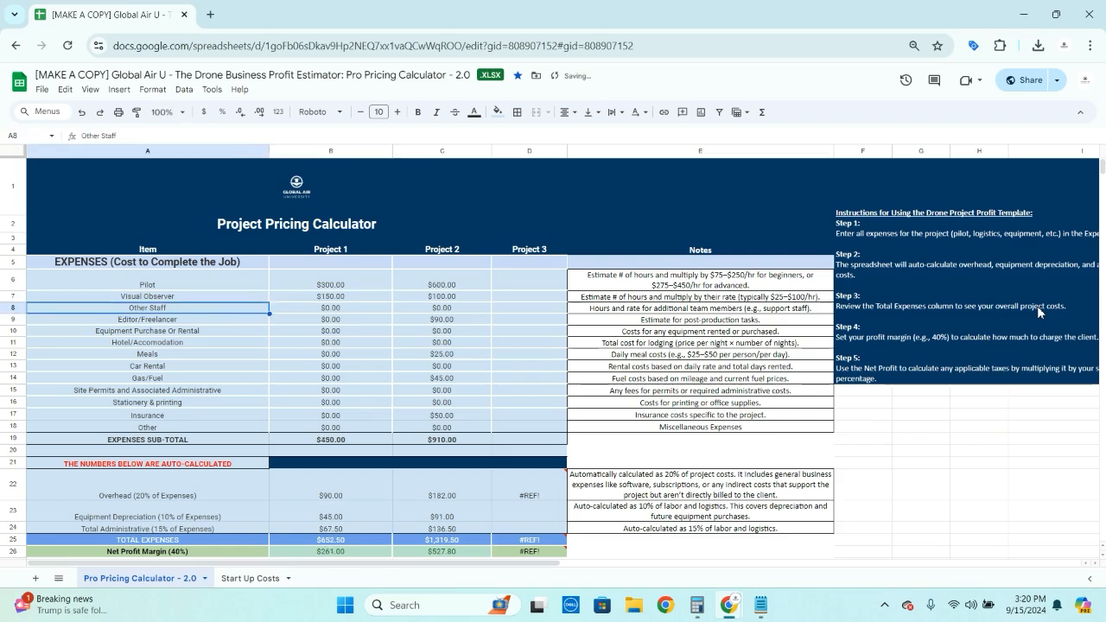
- Set the Project 1 editor/freelancer cost to 75, skipping the other staff row
{"action": "key", "text": "Down"}
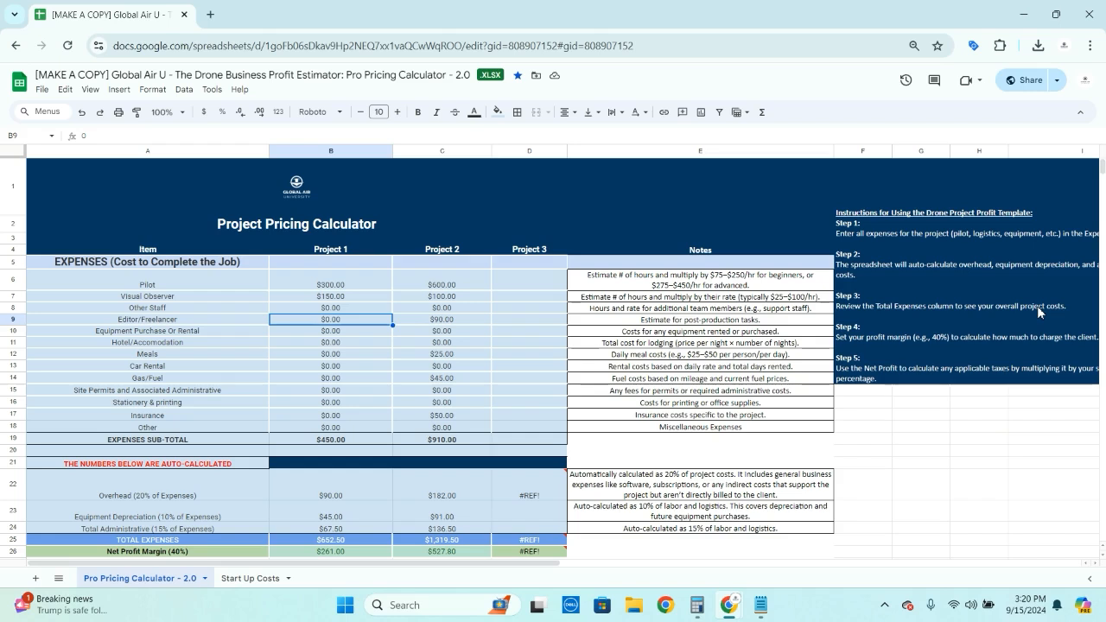
{"action": "type", "text": "75"}
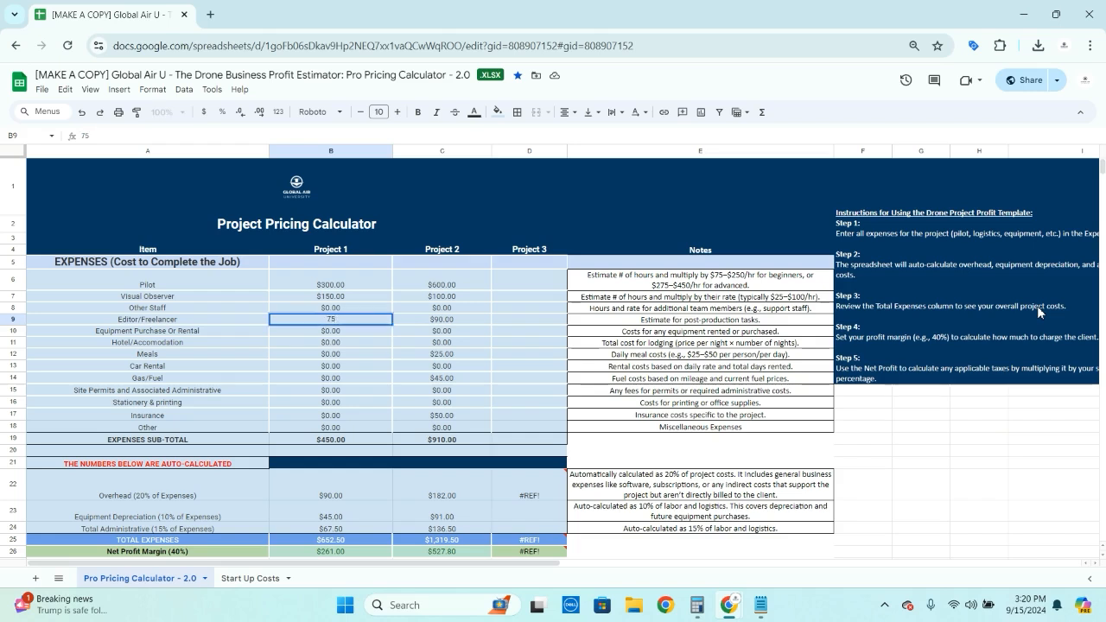
{"action": "key", "text": "Return"}
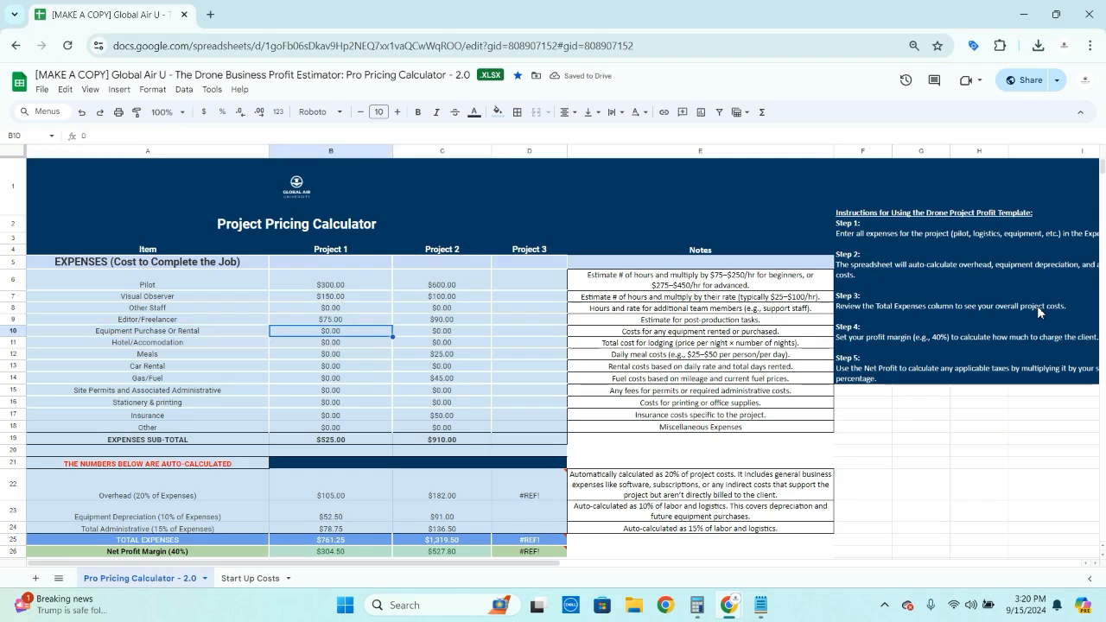
- Set the Project 1 gas/fuel cost to $45.00, leaving equipment, hotel, meals and car rental as they are
{"action": "key", "text": "Down"}
{"action": "key", "text": "Left"}
{"action": "key", "text": "Right"}
{"action": "key", "text": "Left"}
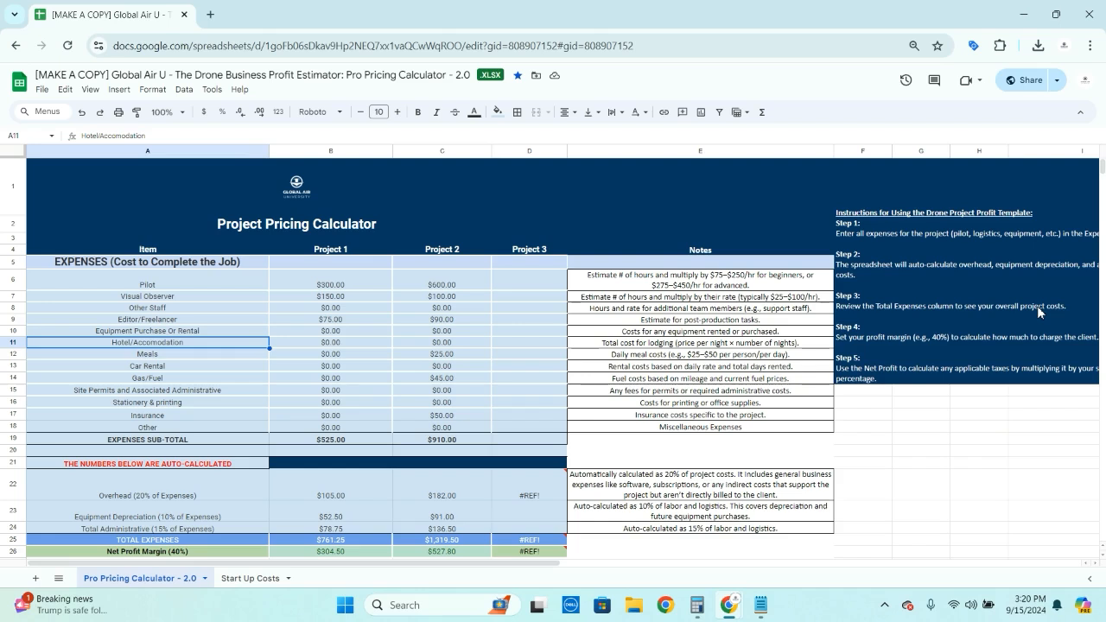
{"action": "key", "text": "Down"}
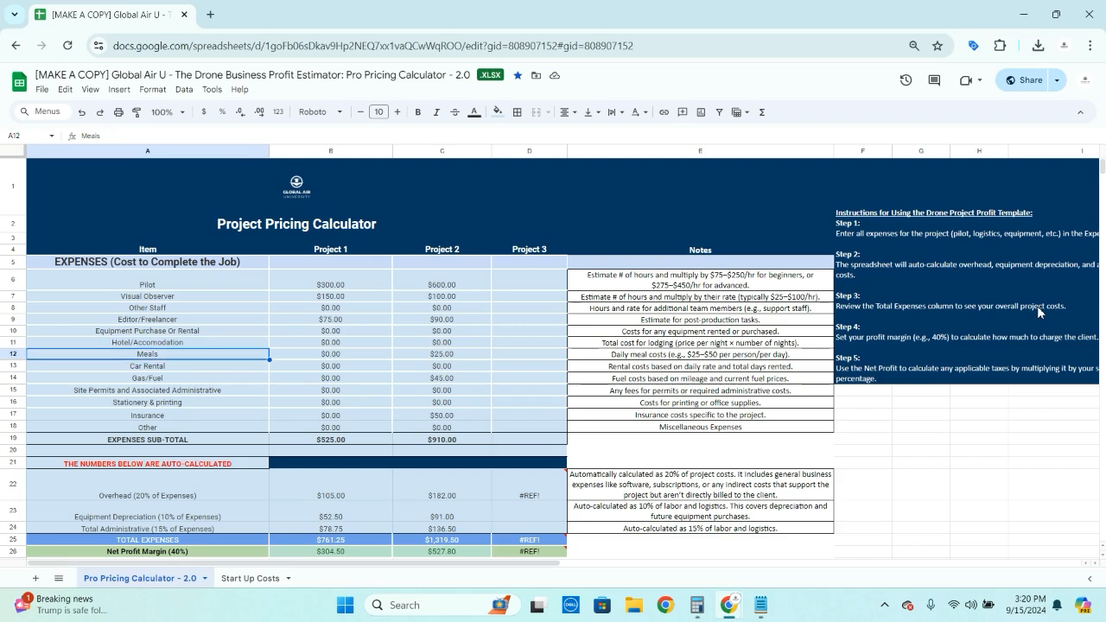
{"action": "key", "text": "Down"}
{"action": "key", "text": "Down"}
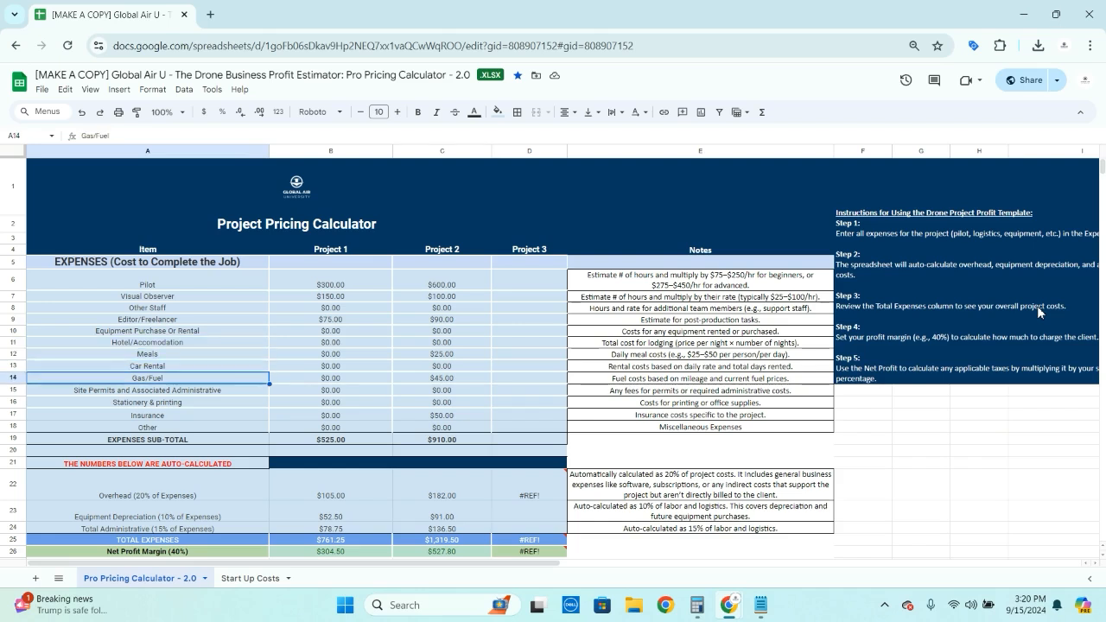
{"action": "key", "text": "Right"}
{"action": "key", "text": "Up"}
{"action": "key", "text": "Up"}
{"action": "key", "text": "Up"}
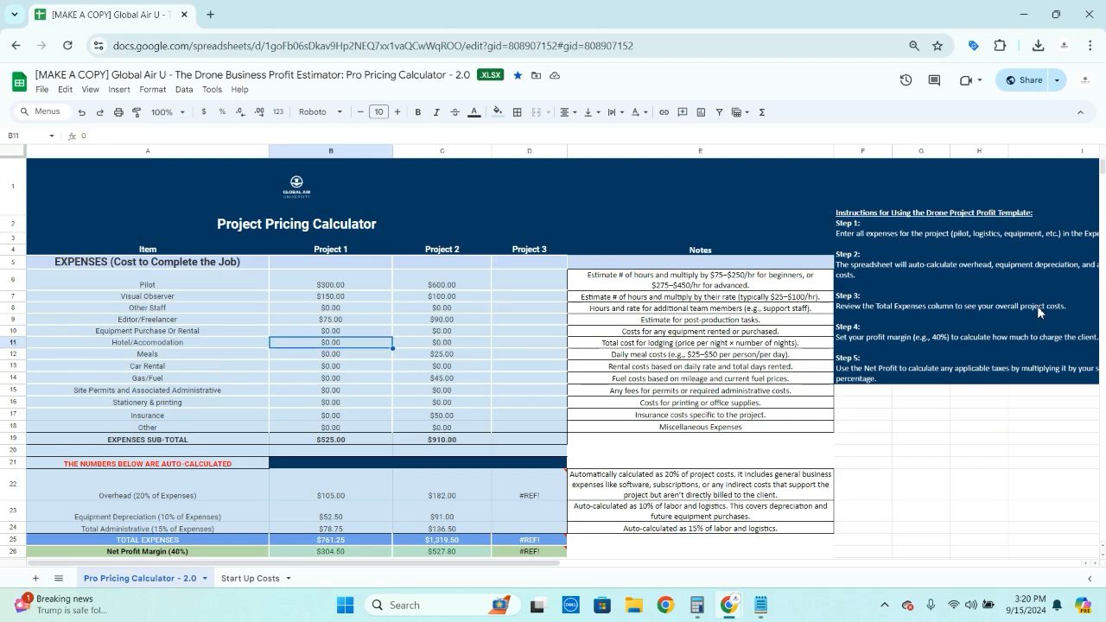
{"action": "key", "text": "Down"}
{"action": "key", "text": "Down"}
{"action": "key", "text": "Down"}
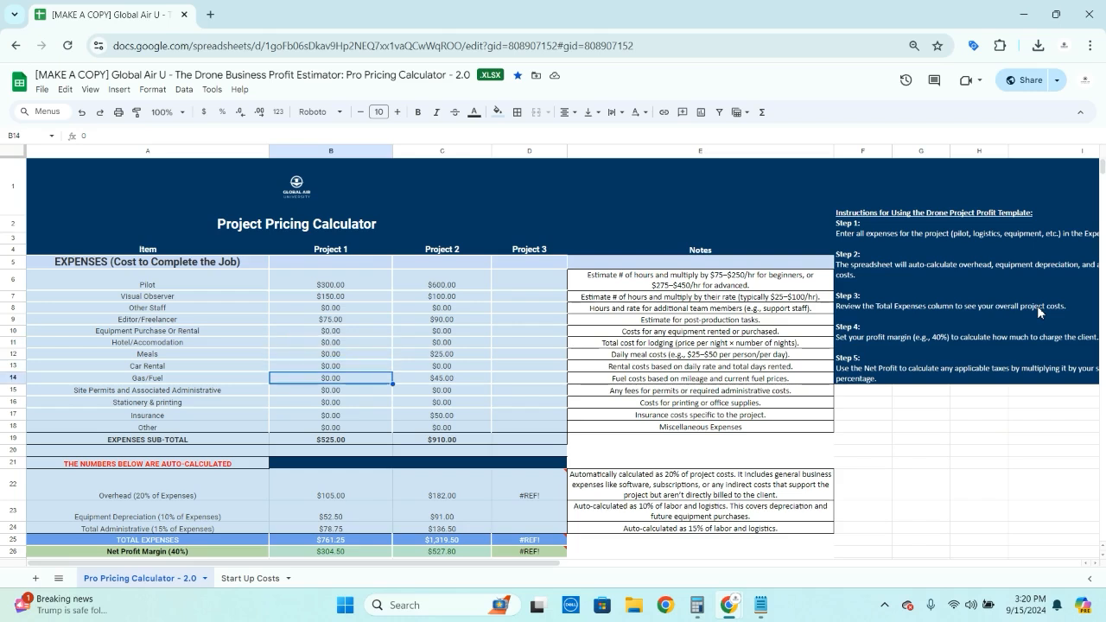
{"action": "type", "text": "$45.00"}
{"action": "key", "text": "Up"}
- Set the Project 1 meals cost to 50
{"action": "key", "text": "Up"}
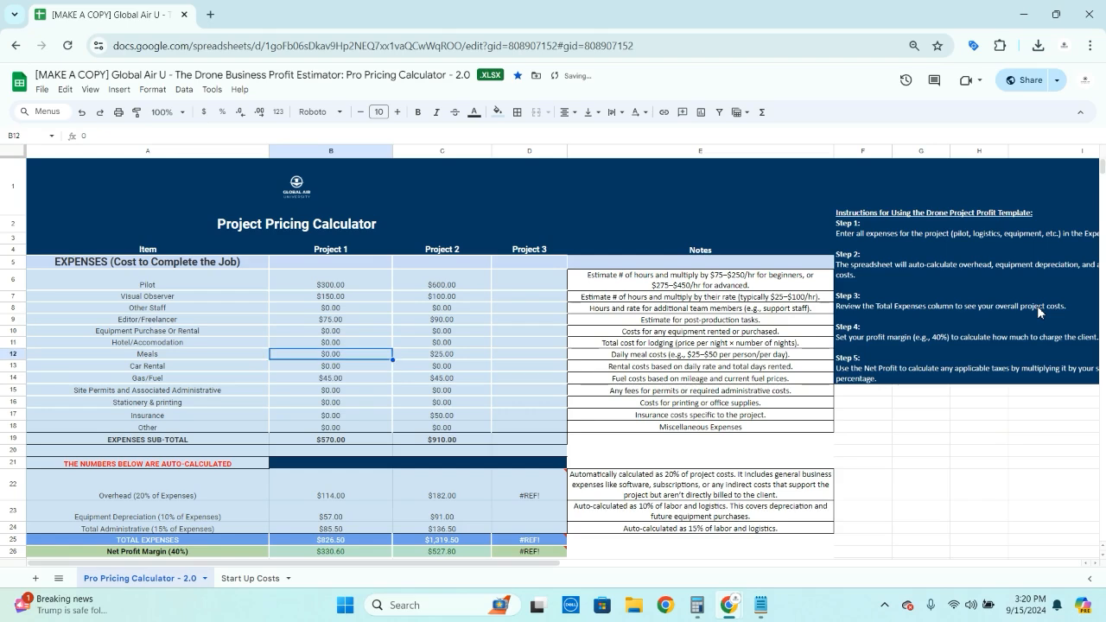
{"action": "key", "text": "Down"}
{"action": "key", "text": "Down"}
{"action": "key", "text": "Up"}
{"action": "key", "text": "Up"}
{"action": "type", "text": "50"}
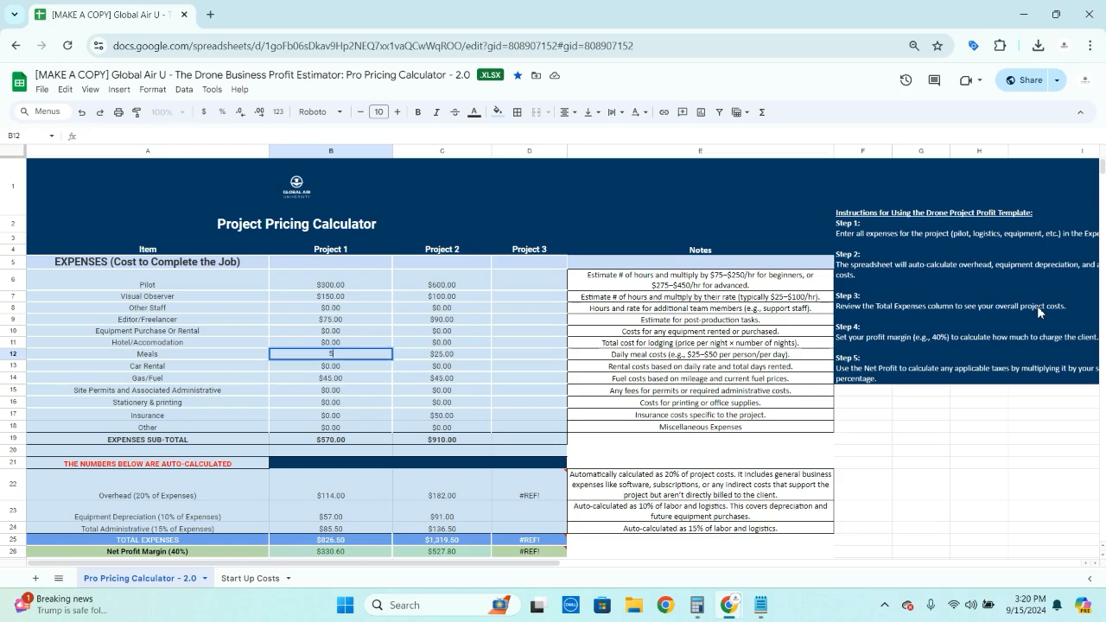
{"action": "key", "text": "Return"}
- Set the Project 1 insurance cost to 50
{"action": "key", "text": "Up"}
{"action": "key", "text": "Up"}
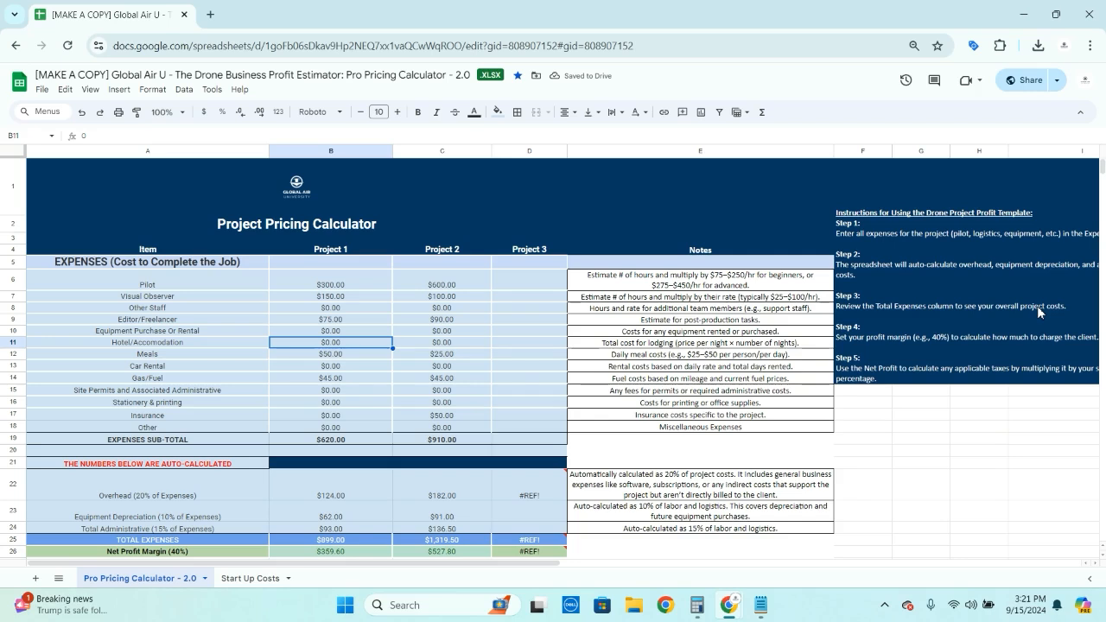
{"action": "key", "text": "Up"}
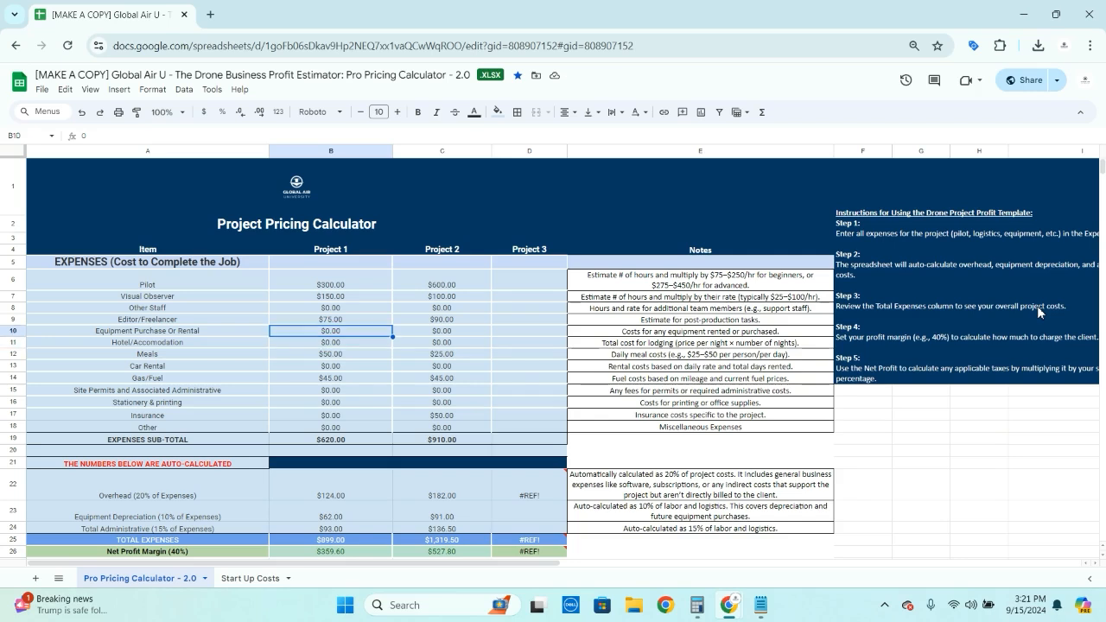
{"action": "key", "text": "Down"}
{"action": "key", "text": "Down"}
{"action": "key", "text": "Down"}
{"action": "key", "text": "Down"}
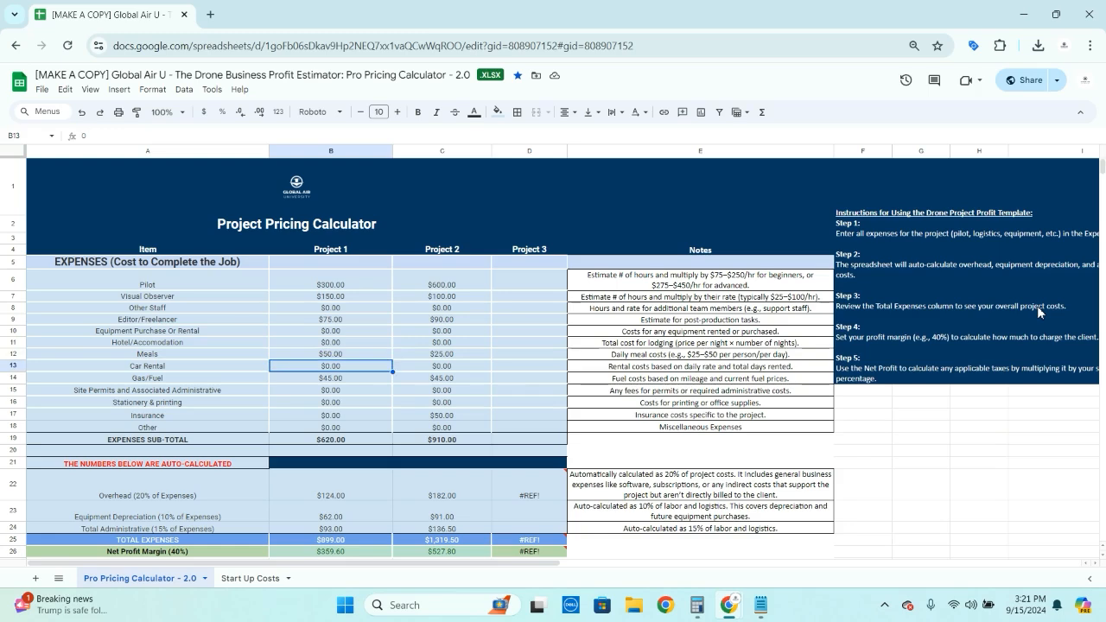
{"action": "key", "text": "Down"}
{"action": "key", "text": "Down"}
{"action": "key", "text": "Down"}
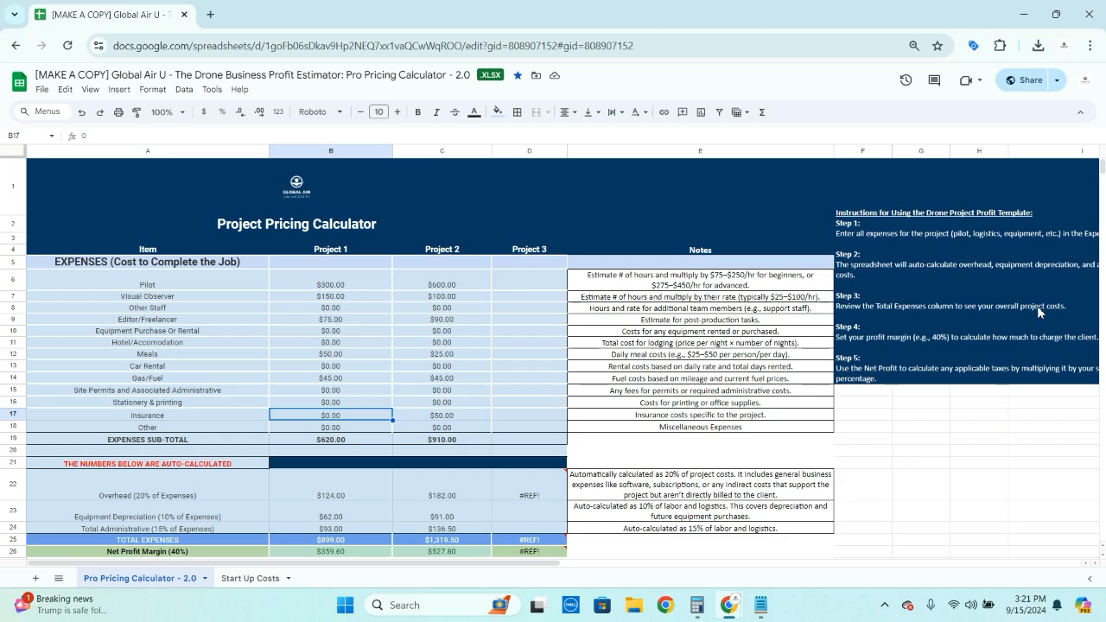
{"action": "type", "text": "50"}
{"action": "key", "text": "Return"}
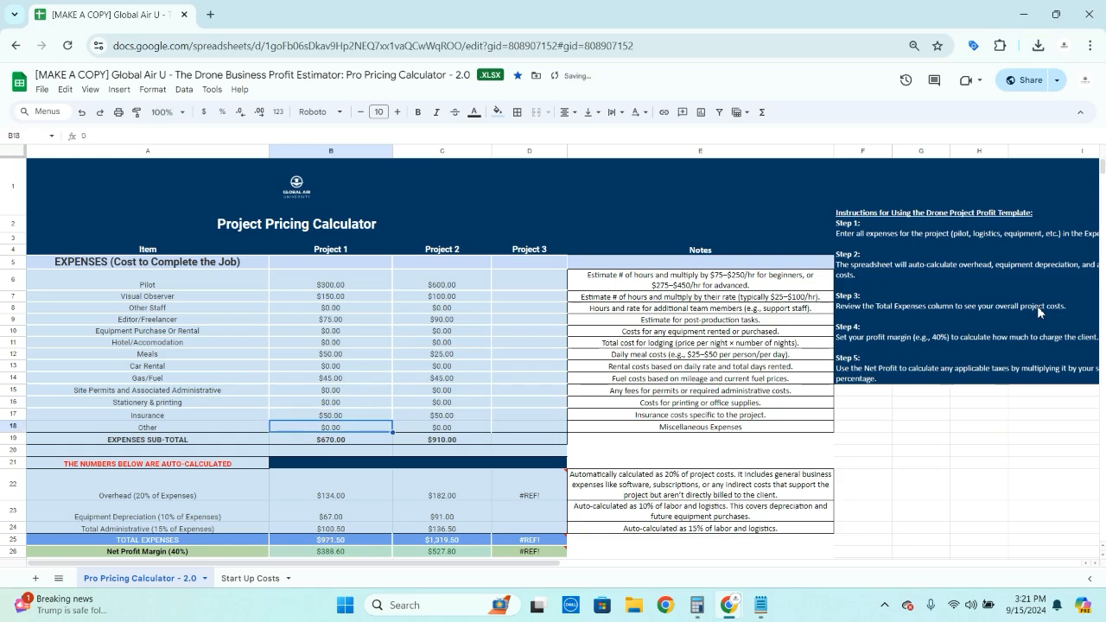
- Examine the expenses sub-total of Project 1 alongside that of Project 2
{"action": "key", "text": "Down"}
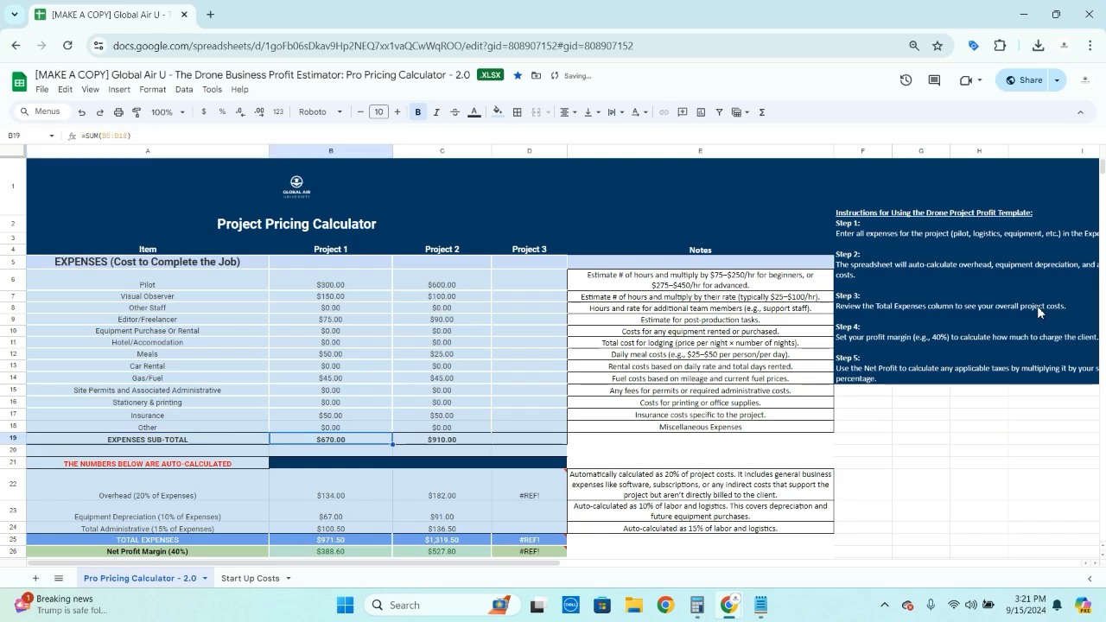
{"action": "key", "text": "Left"}
{"action": "key", "text": "Right"}
{"action": "key", "text": "Right"}
{"action": "key", "text": "Left"}
{"action": "key", "text": "Left"}
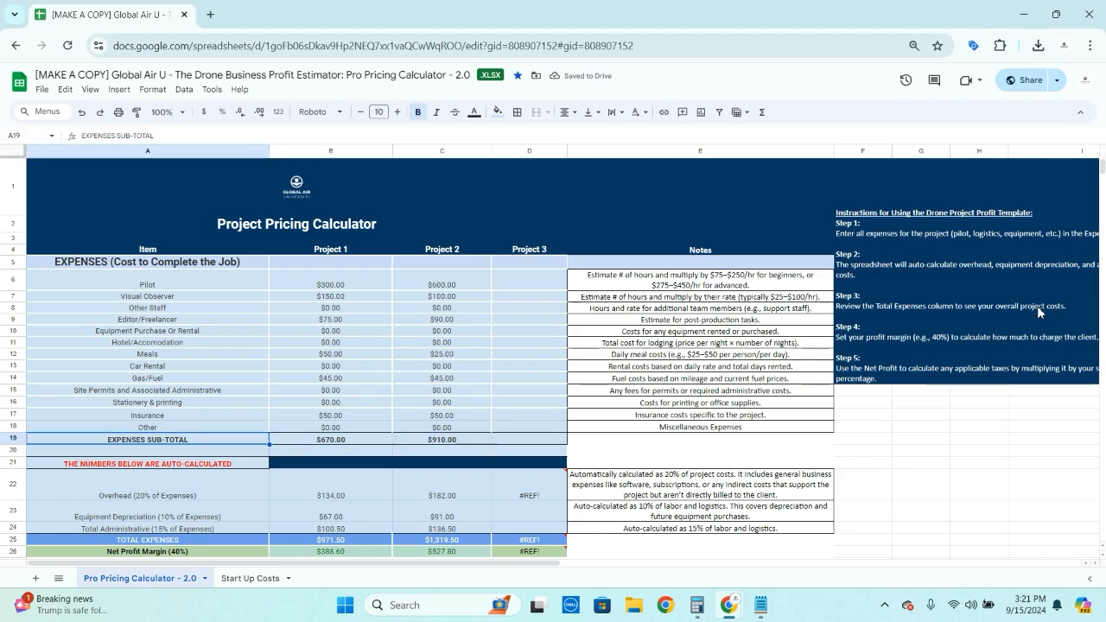
{"action": "key", "text": "Right"}
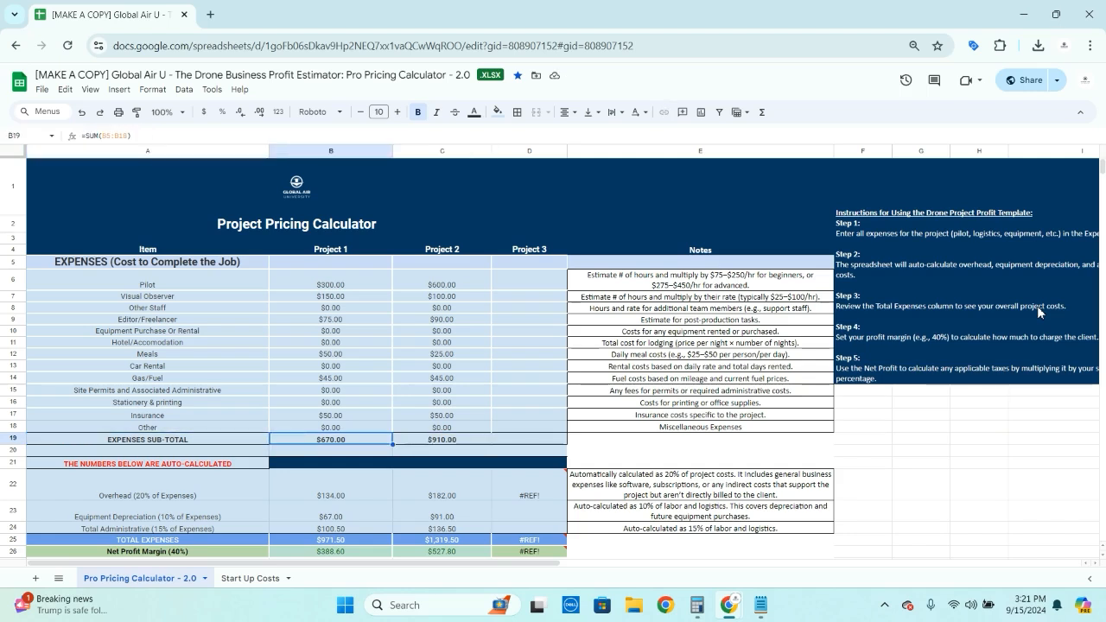
- Review the individual Project 1 expense entries that feed into the sub-total
{"action": "key", "text": "Up"}
{"action": "key", "text": "Up"}
{"action": "key", "text": "Up"}
{"action": "key", "text": "Up"}
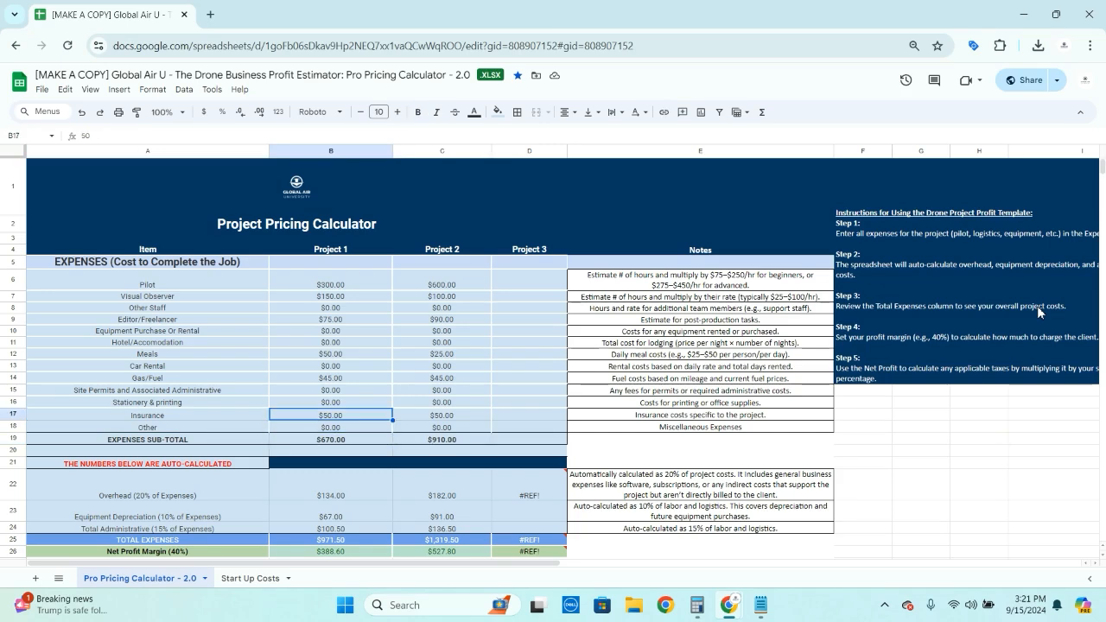
{"action": "key", "text": "Up"}
{"action": "key", "text": "Up"}
{"action": "key", "text": "Up"}
{"action": "key", "text": "Up"}
{"action": "key", "text": "Up"}
{"action": "key", "text": "Up"}
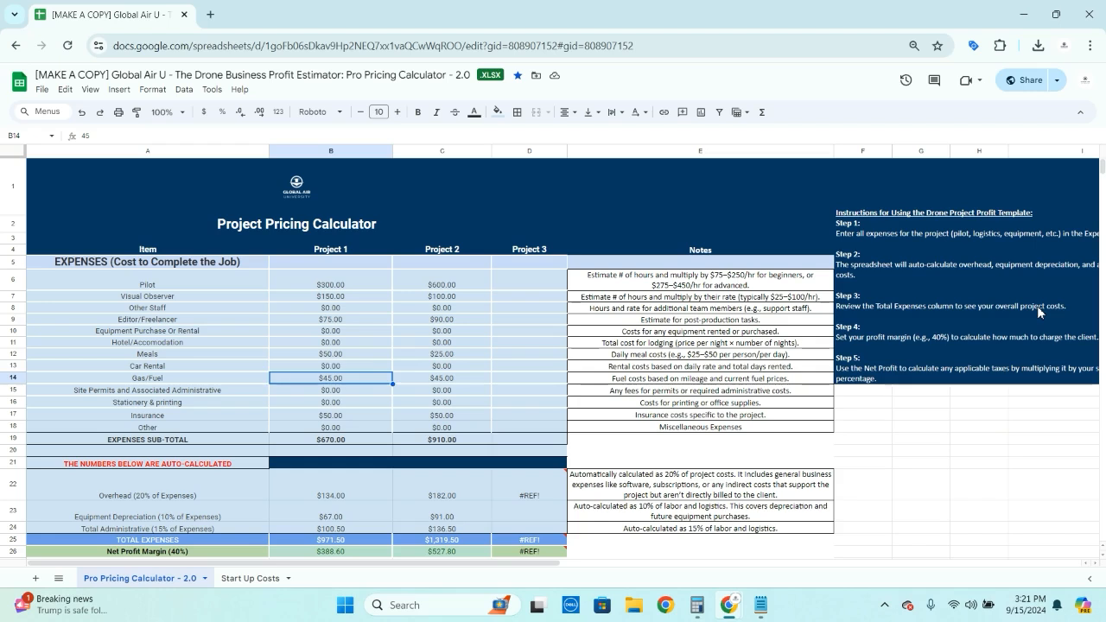
{"action": "key", "text": "Down"}
{"action": "key", "text": "Down"}
{"action": "key", "text": "Down"}
{"action": "key", "text": "Down"}
{"action": "key", "text": "Down"}
{"action": "key", "text": "Down"}
{"action": "key", "text": "Down"}
{"action": "key", "text": "Down"}
{"action": "key", "text": "Down"}
{"action": "key", "text": "Down"}
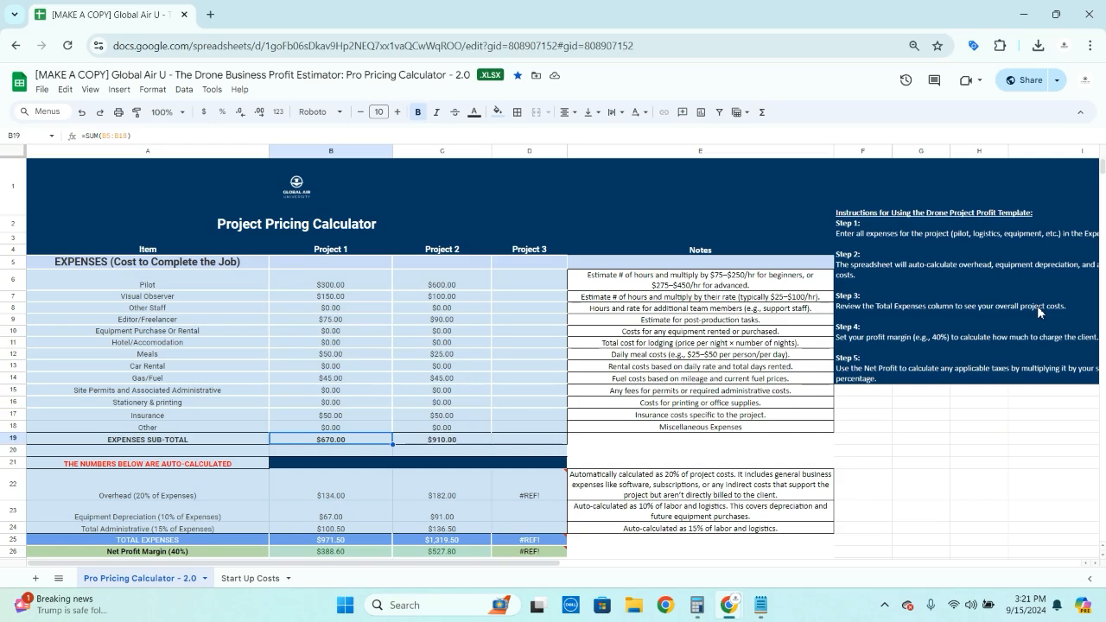
- Examine the auto-calculated Project 1 overhead amount and its formula below the expenses sub-total
{"action": "key", "text": "Down"}
{"action": "key", "text": "Down"}
{"action": "key", "text": "Down"}
{"action": "key", "text": "Up"}
{"action": "key", "text": "Up"}
{"action": "key", "text": "Up"}
{"action": "key", "text": "Up"}
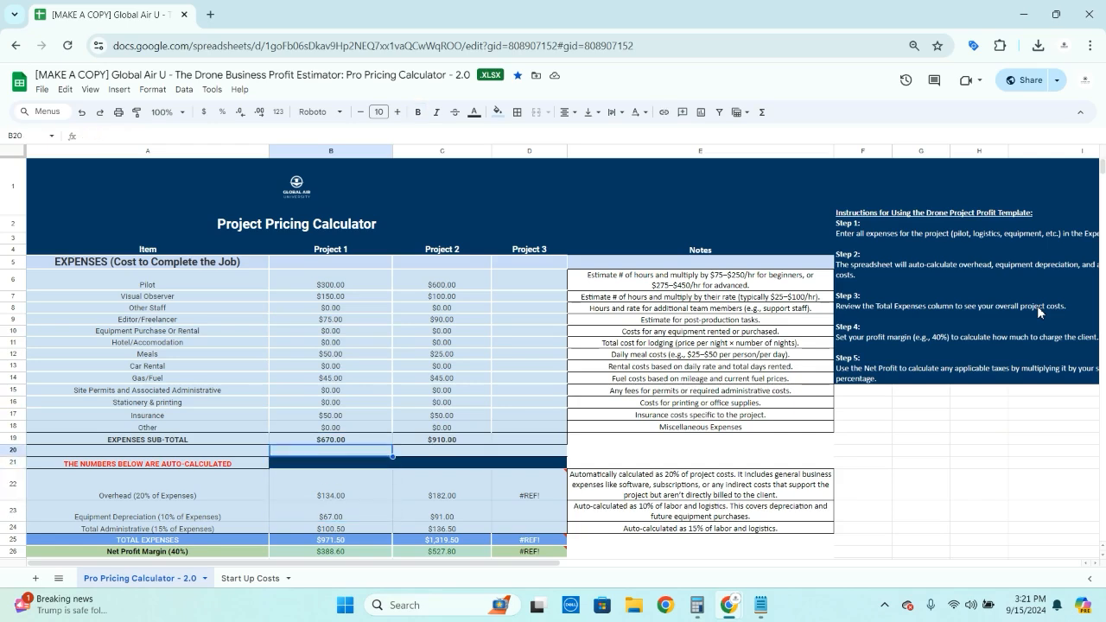
{"action": "key", "text": "Down"}
{"action": "key", "text": "Down"}
{"action": "key", "text": "Down"}
{"action": "key", "text": "Down"}
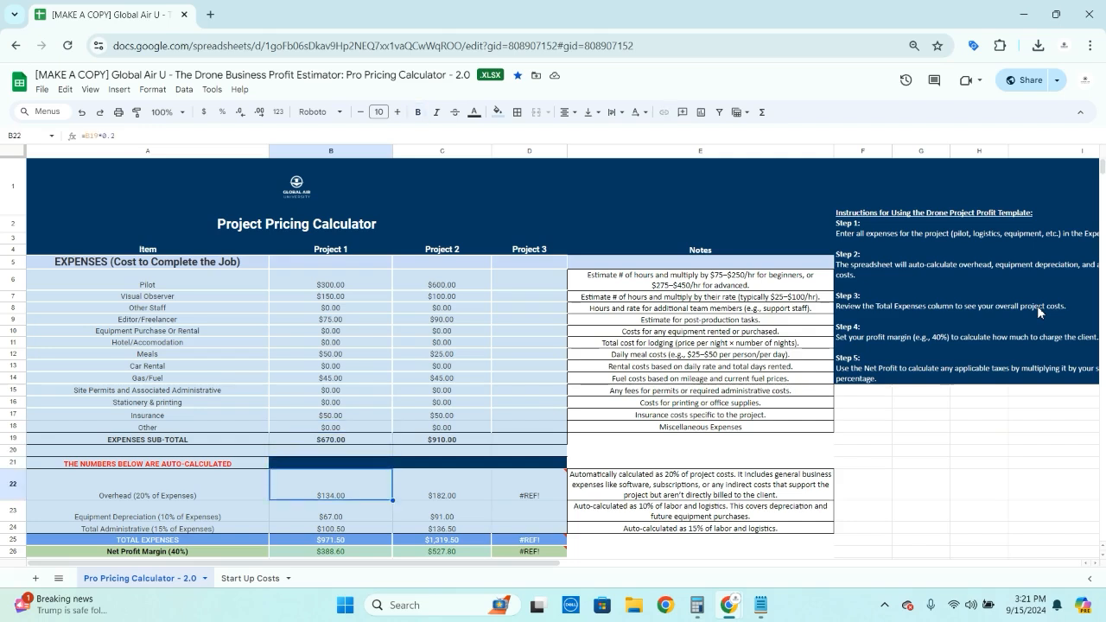
- Examine the labels of the auto-calculated overhead, equipment depreciation and total administrative rows
{"action": "key", "text": "Left"}
{"action": "key", "text": "Down"}
{"action": "key", "text": "Down"}
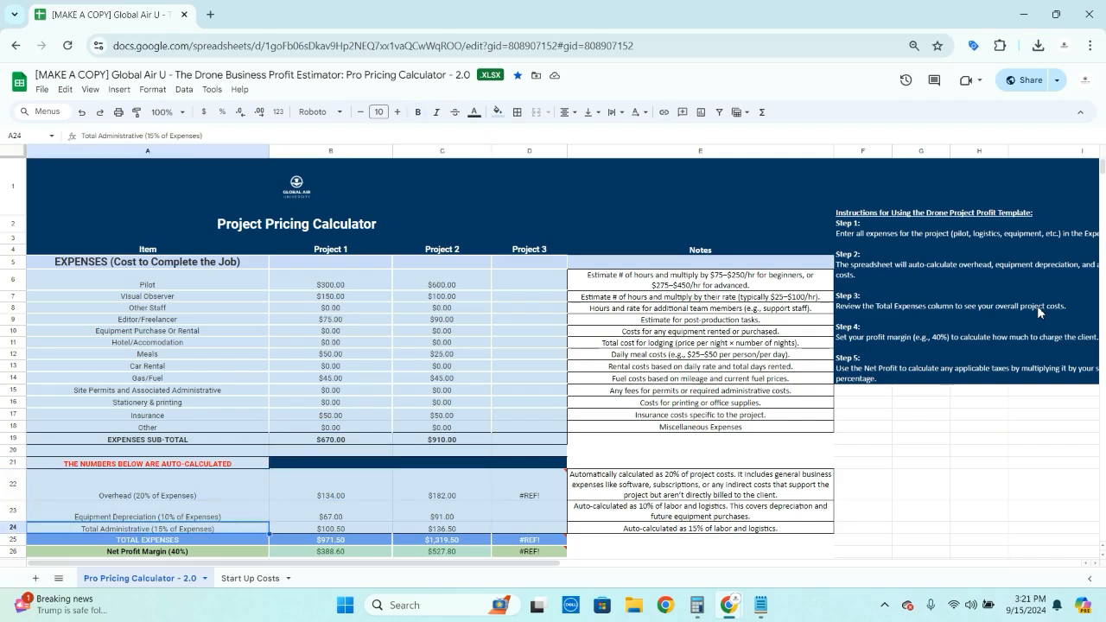
{"action": "key", "text": "Down"}
{"action": "key", "text": "Up"}
{"action": "key", "text": "Up"}
{"action": "key", "text": "Up"}
{"action": "key", "text": "Right"}
{"action": "key", "text": "Left"}
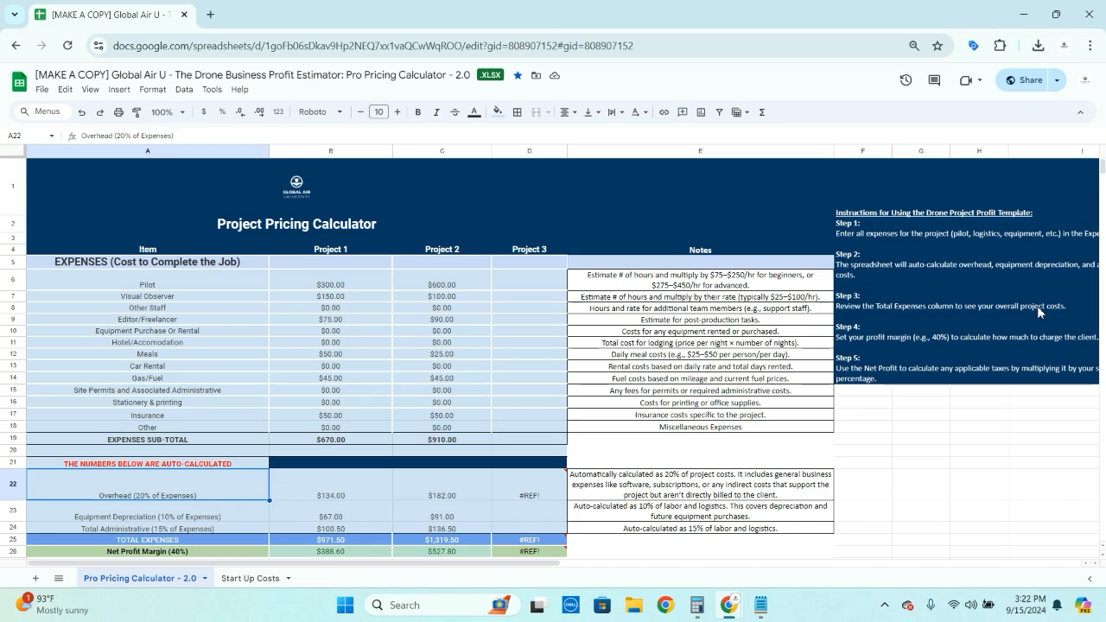
{"action": "key", "text": "Right"}
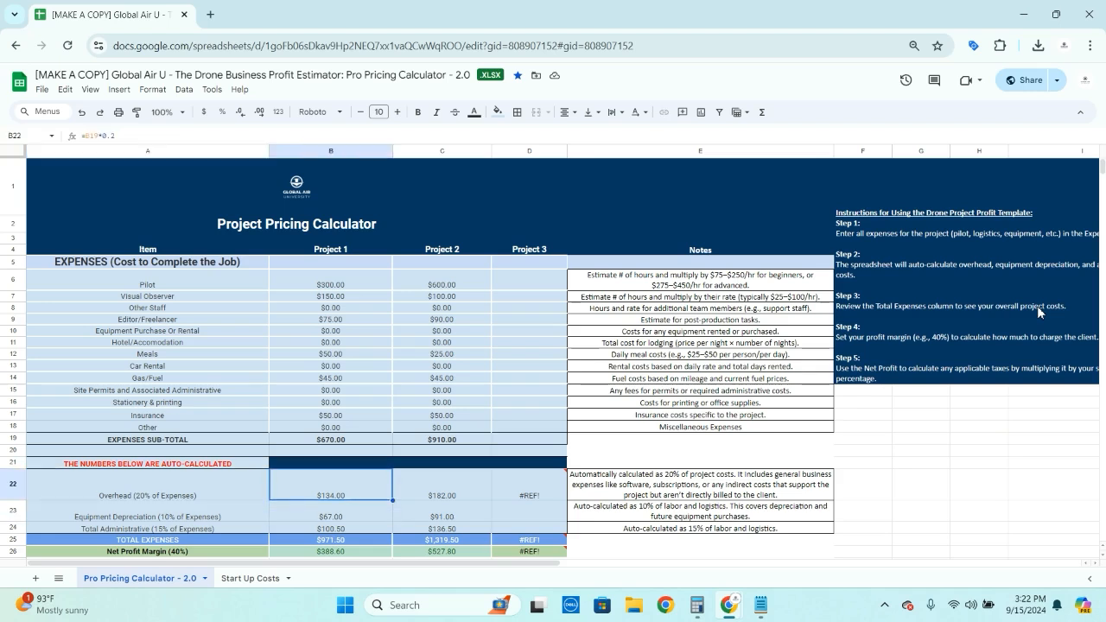
{"action": "key", "text": "Left"}
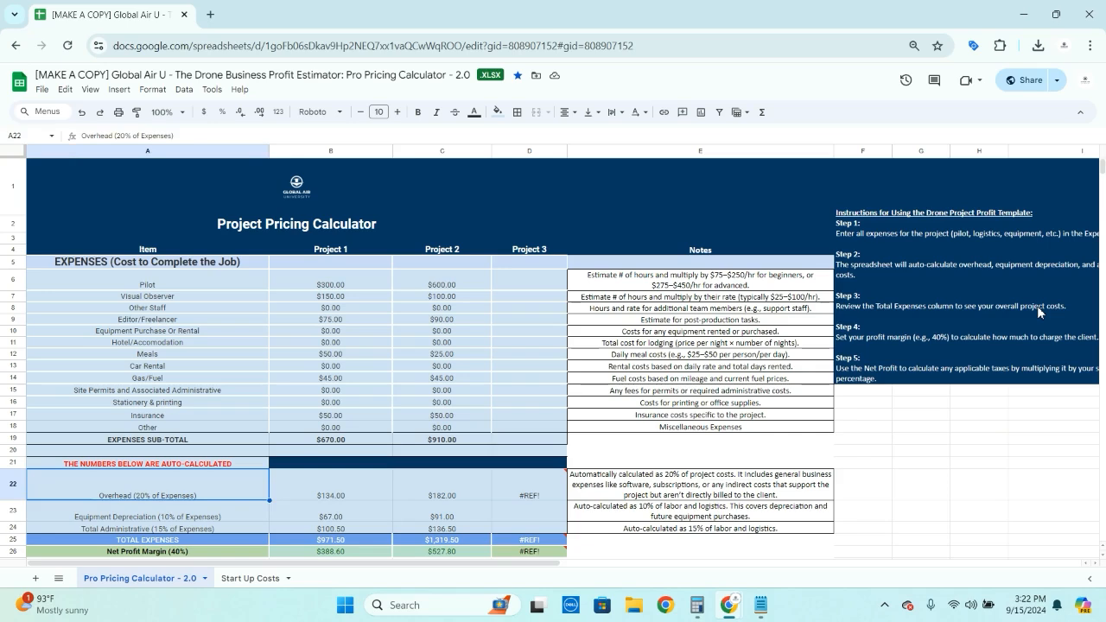
{"action": "key", "text": "Down"}
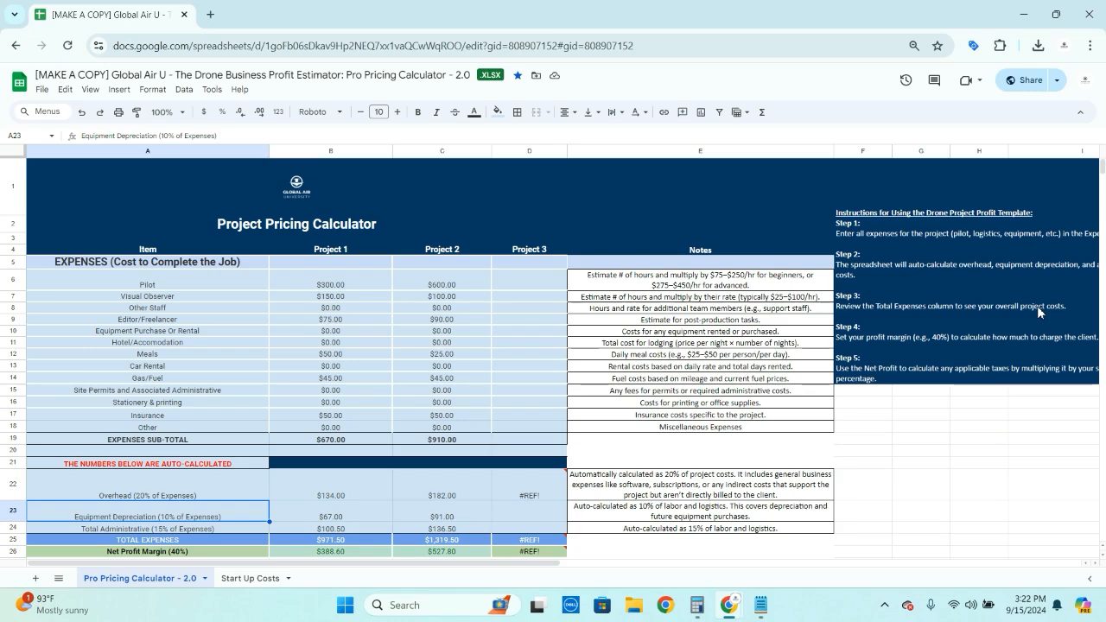
{"action": "key", "text": "Down"}
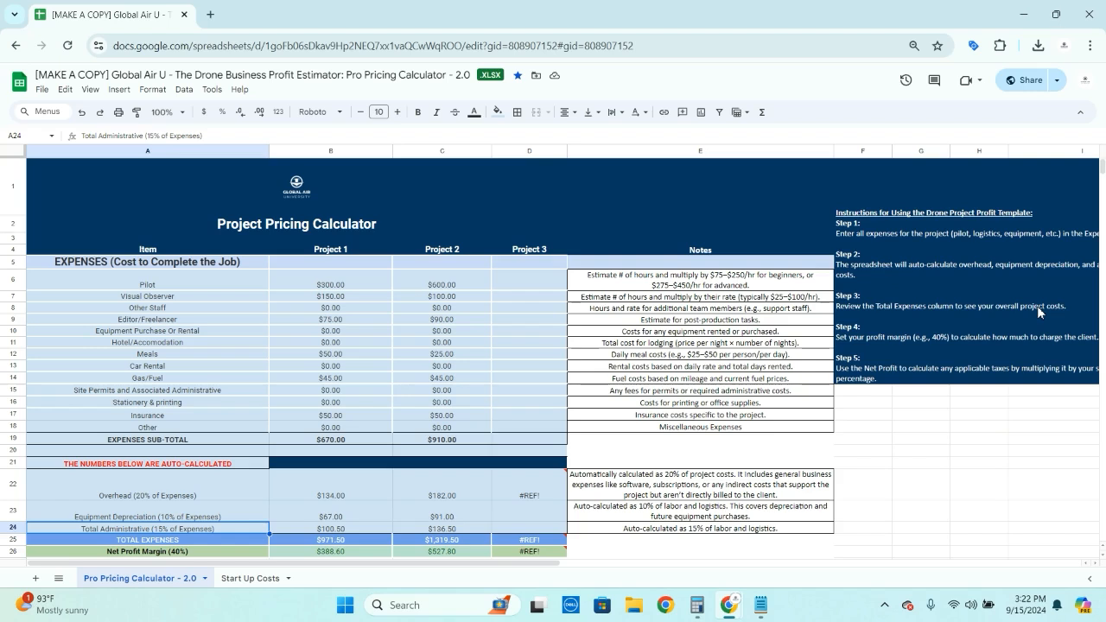
- Inspect the Project 1 formulas for overhead, equipment depreciation and total administrative costs
{"action": "key", "text": "Right"}
{"action": "key", "text": "Up"}
{"action": "key", "text": "Up"}
{"action": "key", "text": "Up"}
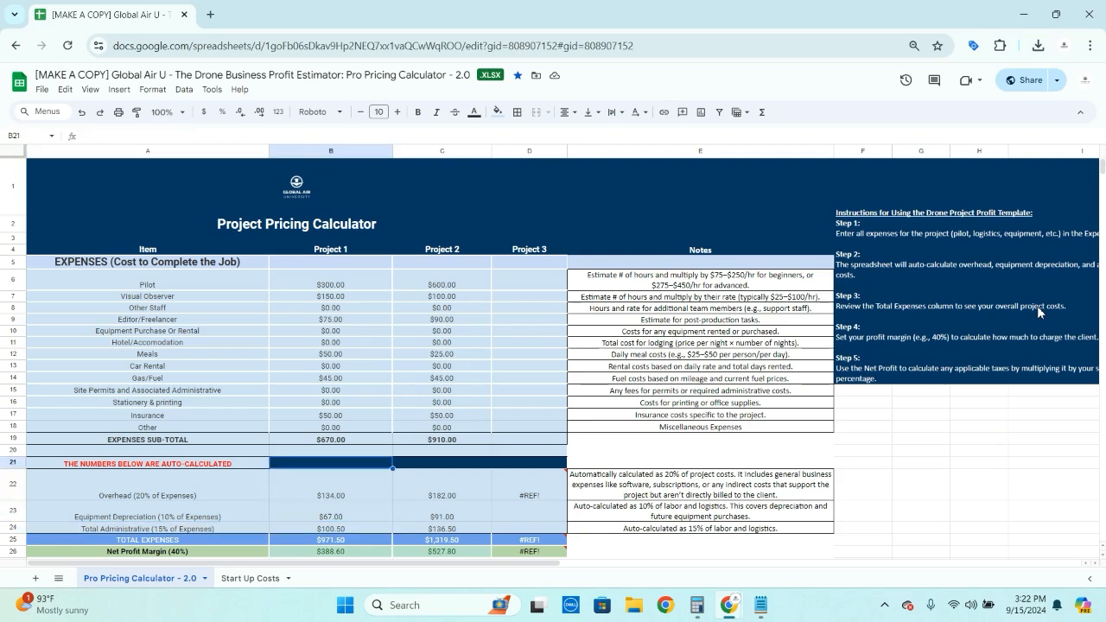
{"action": "key", "text": "Down"}
{"action": "key", "text": "Down"}
{"action": "key", "text": "Down"}
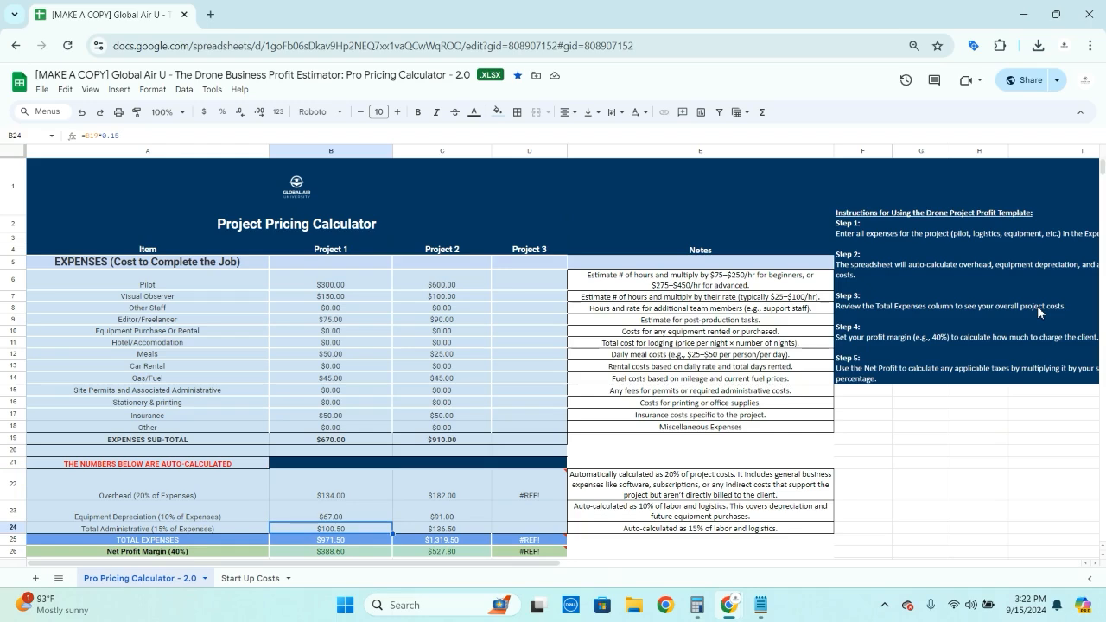
- Examine the Project 1 total expenses amount and the formula that sums its components
{"action": "key", "text": "Down"}
{"action": "key", "text": "Down"}
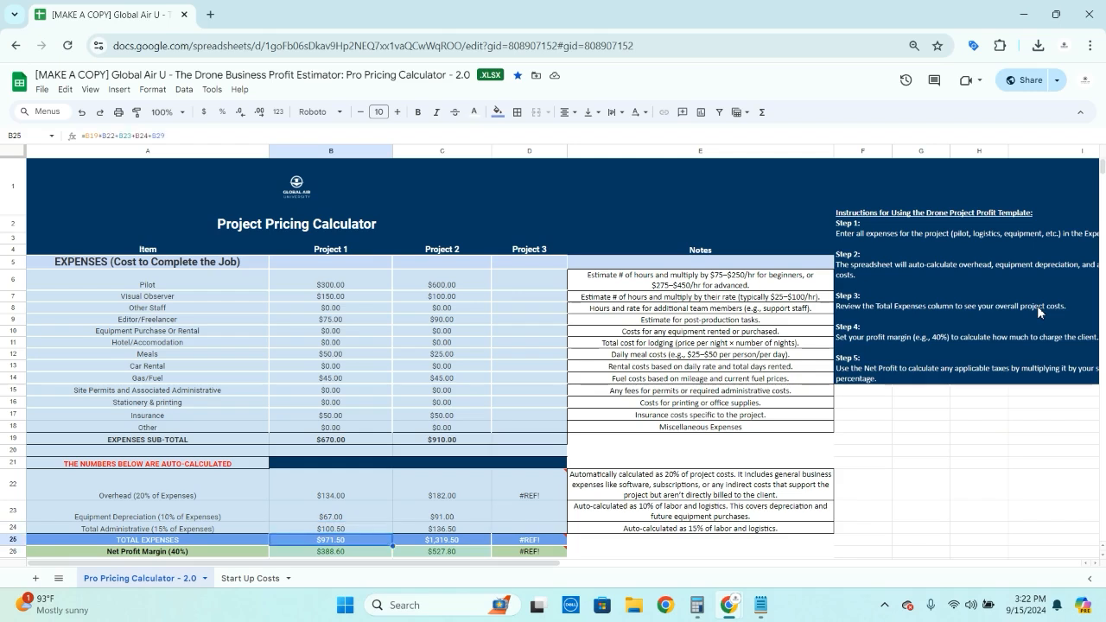
{"action": "key", "text": "Up"}
{"action": "key", "text": "Up"}
{"action": "key", "text": "Down"}
{"action": "key", "text": "Down"}
{"action": "key", "text": "Down"}
{"action": "scroll", "coordinate": [1039, 312], "scroll_direction": "down", "scroll_amount": 1}
{"action": "key", "text": "Up"}
{"action": "key", "text": "Up"}
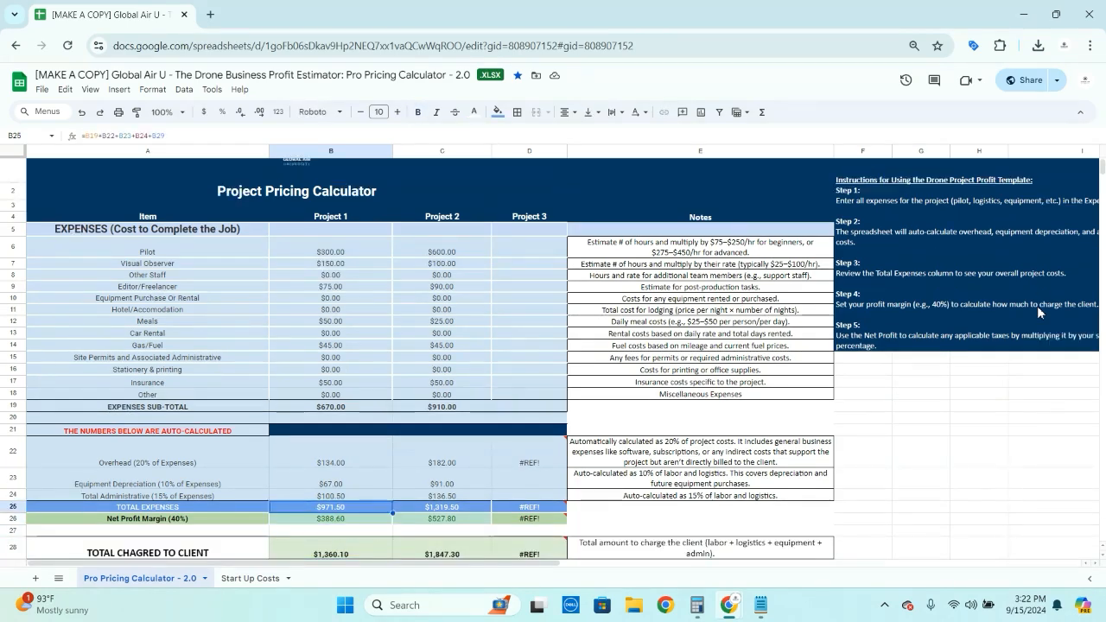
- Review the overhead row again as a component of the Project 1 total expenses
{"action": "key", "text": "Down"}
{"action": "key", "text": "Up"}
{"action": "key", "text": "Up"}
{"action": "key", "text": "Up"}
{"action": "key", "text": "Left"}
{"action": "key", "text": "Up"}
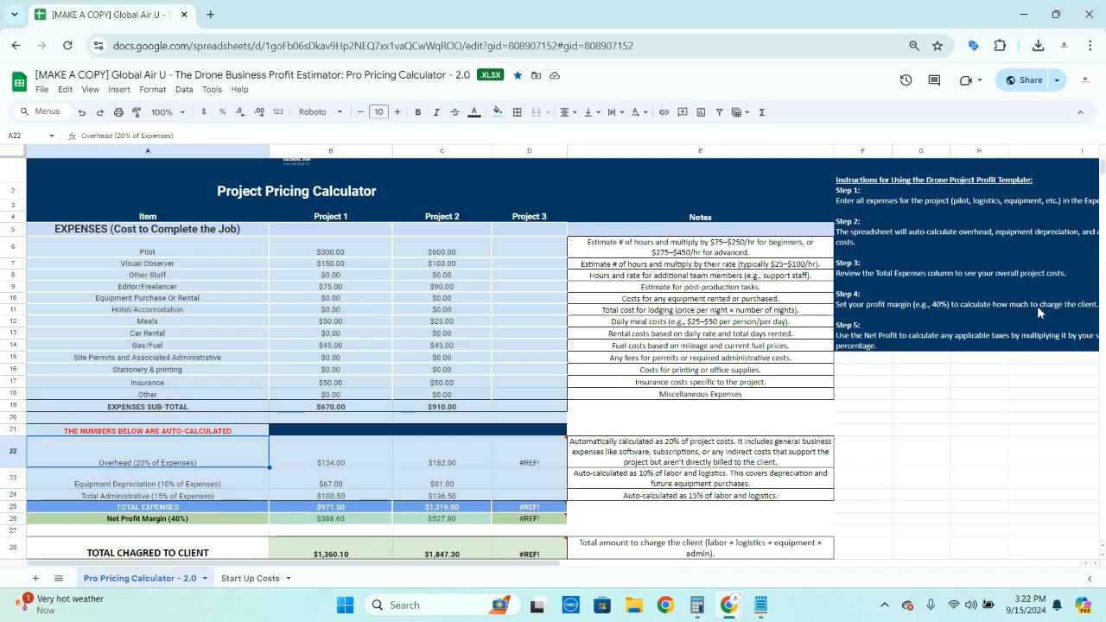
{"action": "key", "text": "Up"}
{"action": "key", "text": "Down"}
{"action": "key", "text": "Up"}
{"action": "key", "text": "Down"}
{"action": "key", "text": "Right"}
{"action": "key", "text": "Left"}
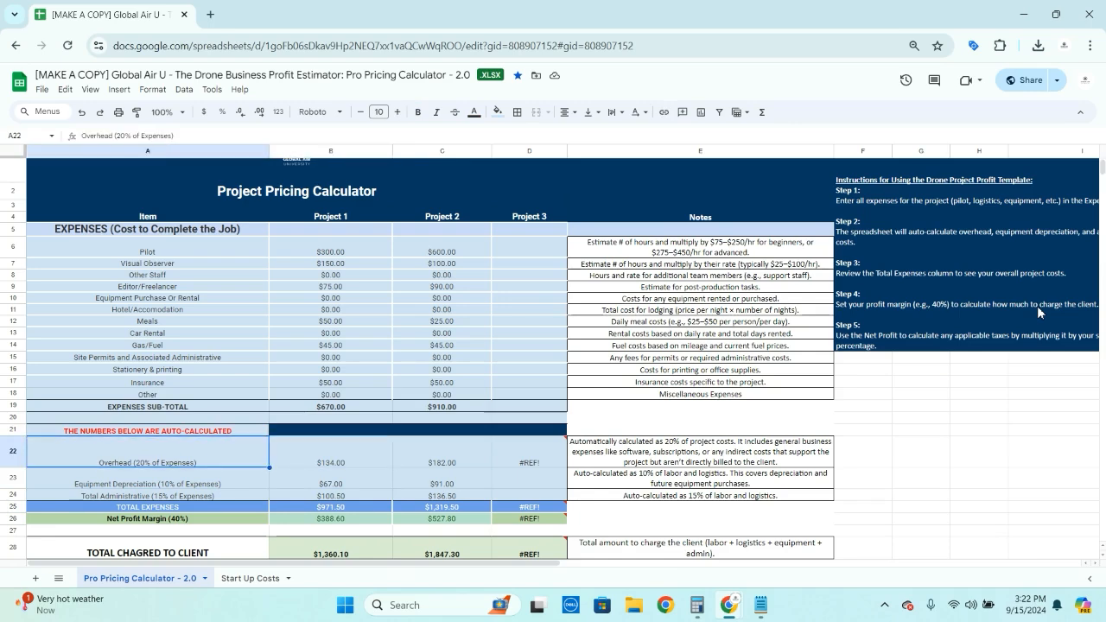
- Trace the Project 1 costs from the insurance row through the sub-total and auto-calculated rows to total expenses
{"action": "key", "text": "Up"}
{"action": "key", "text": "Up"}
{"action": "key", "text": "Up"}
{"action": "key", "text": "Up"}
{"action": "key", "text": "Up"}
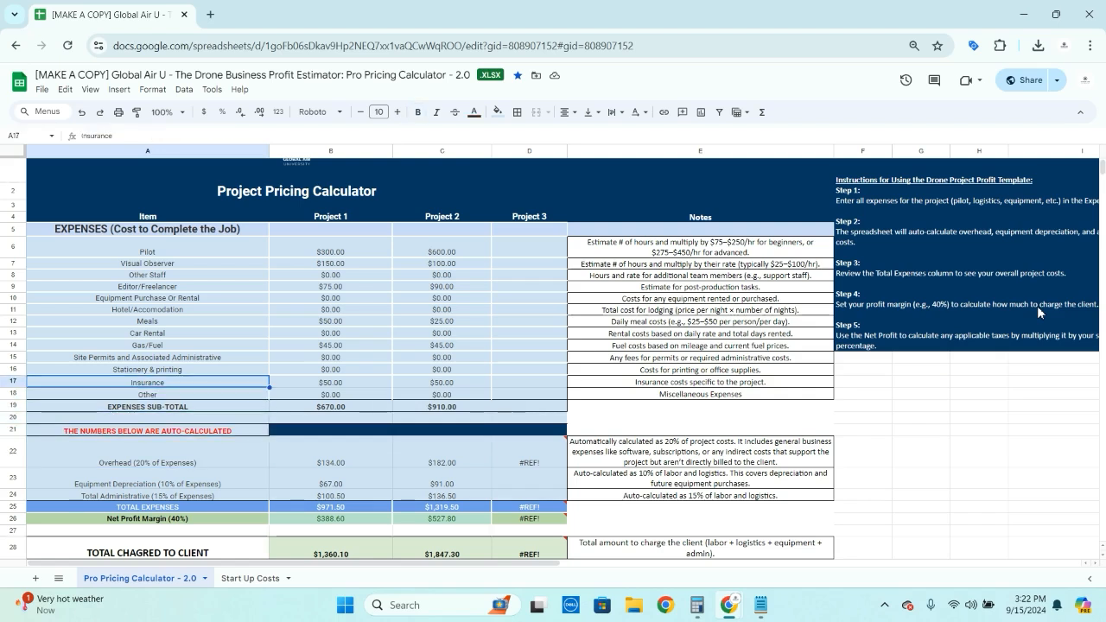
{"action": "key", "text": "Right"}
{"action": "key", "text": "Down"}
{"action": "key", "text": "Down"}
{"action": "key", "text": "Down"}
{"action": "key", "text": "Down"}
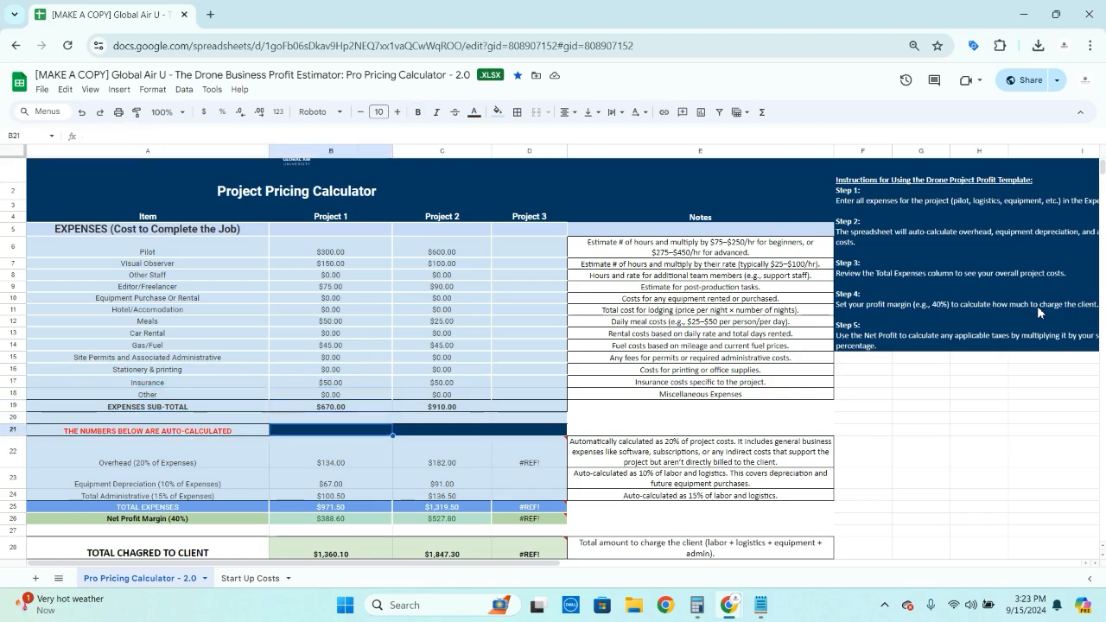
{"action": "key", "text": "Down"}
{"action": "key", "text": "Down"}
{"action": "key", "text": "Down"}
{"action": "key", "text": "Down"}
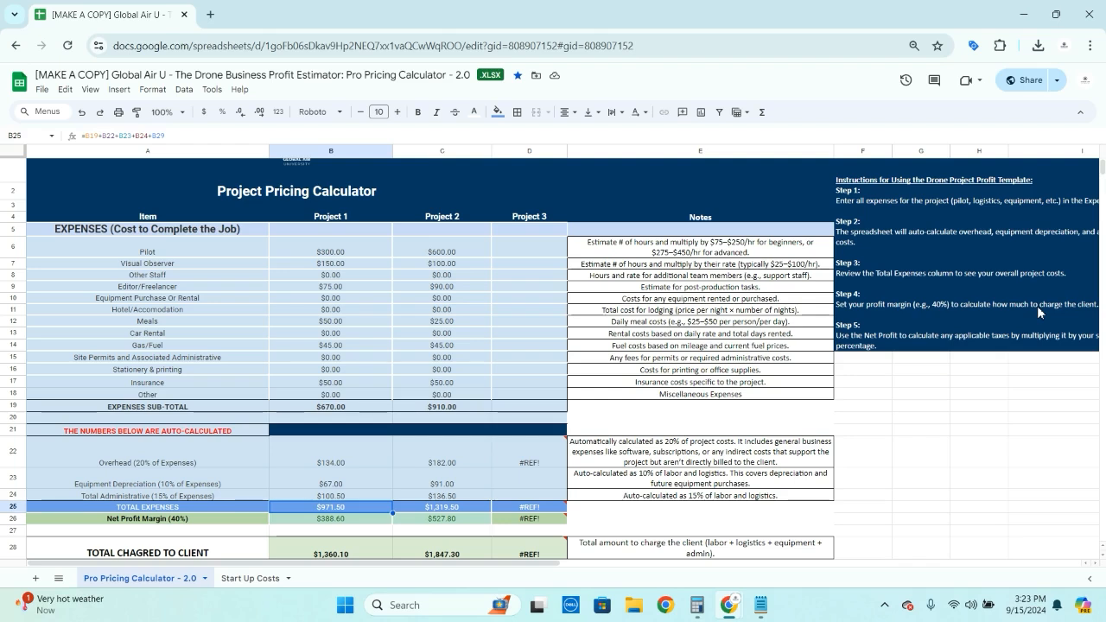
- Examine the Net Profit Margin (40%) row and its Project 1 formula
{"action": "key", "text": "Up"}
{"action": "key", "text": "Down"}
{"action": "key", "text": "Down"}
{"action": "key", "text": "Down"}
{"action": "key", "text": "Down"}
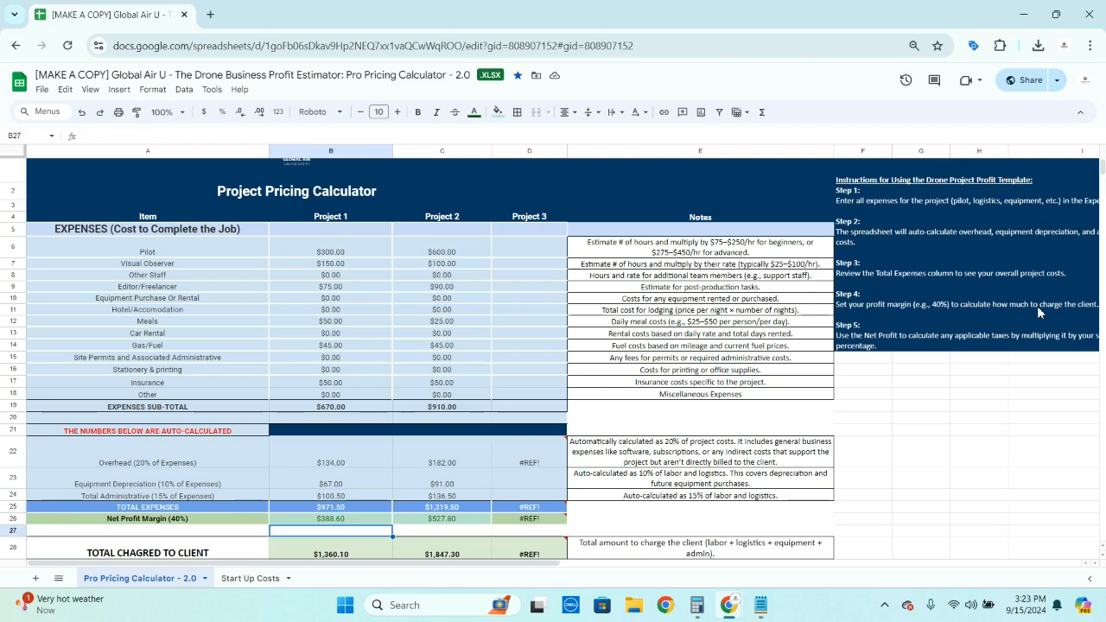
{"action": "key", "text": "Up"}
{"action": "key", "text": "Up"}
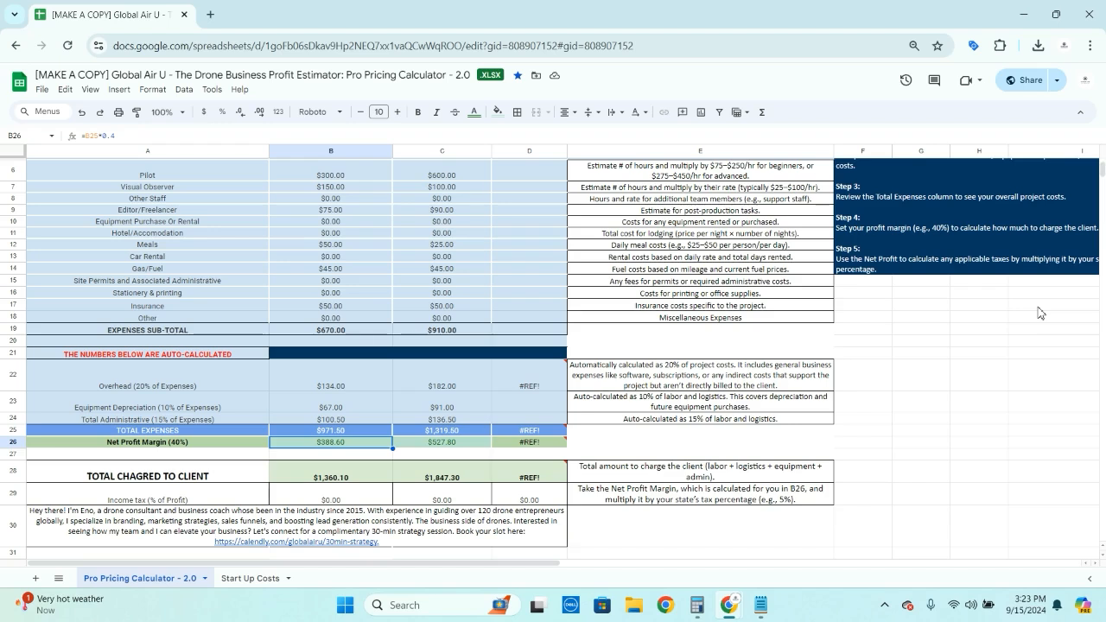
{"action": "key", "text": "Left"}
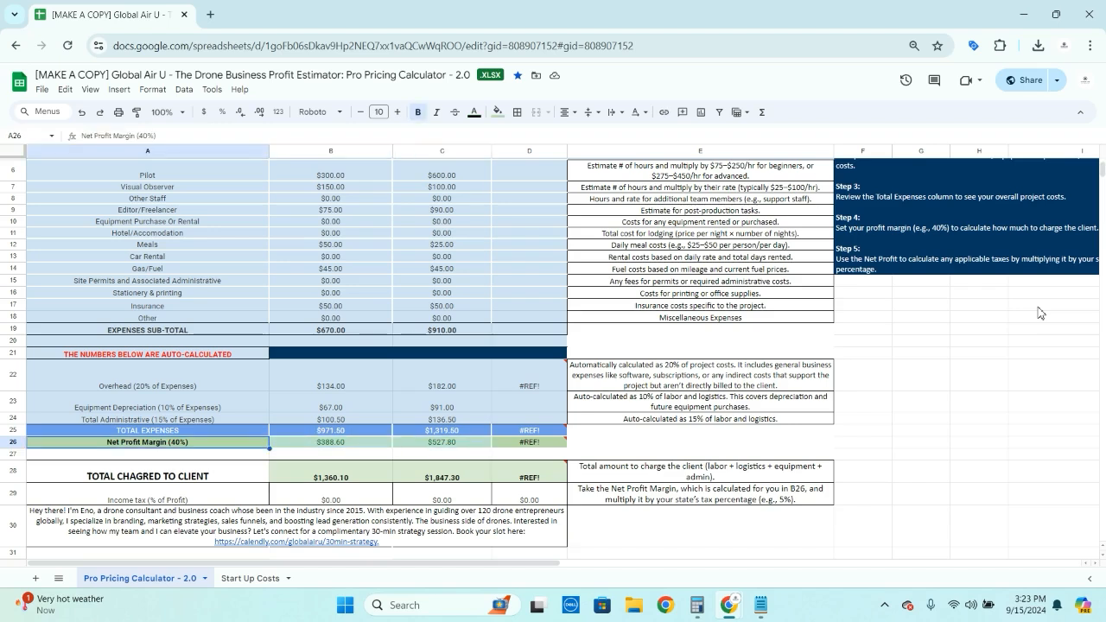
{"action": "key", "text": "Right"}
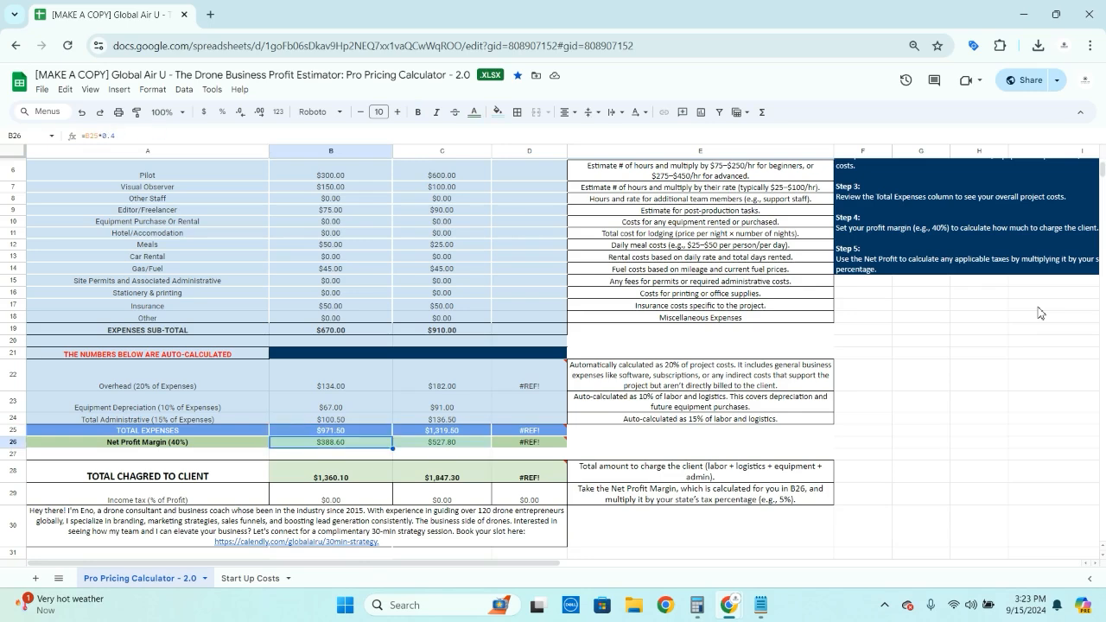
{"action": "key", "text": "Left"}
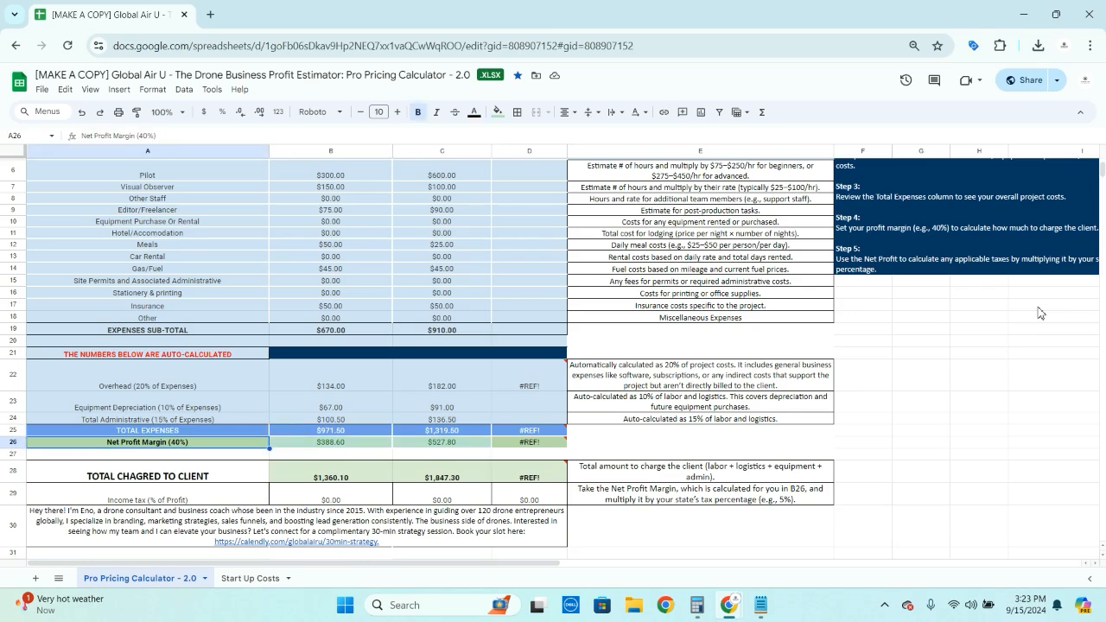
{"action": "key", "text": "Right"}
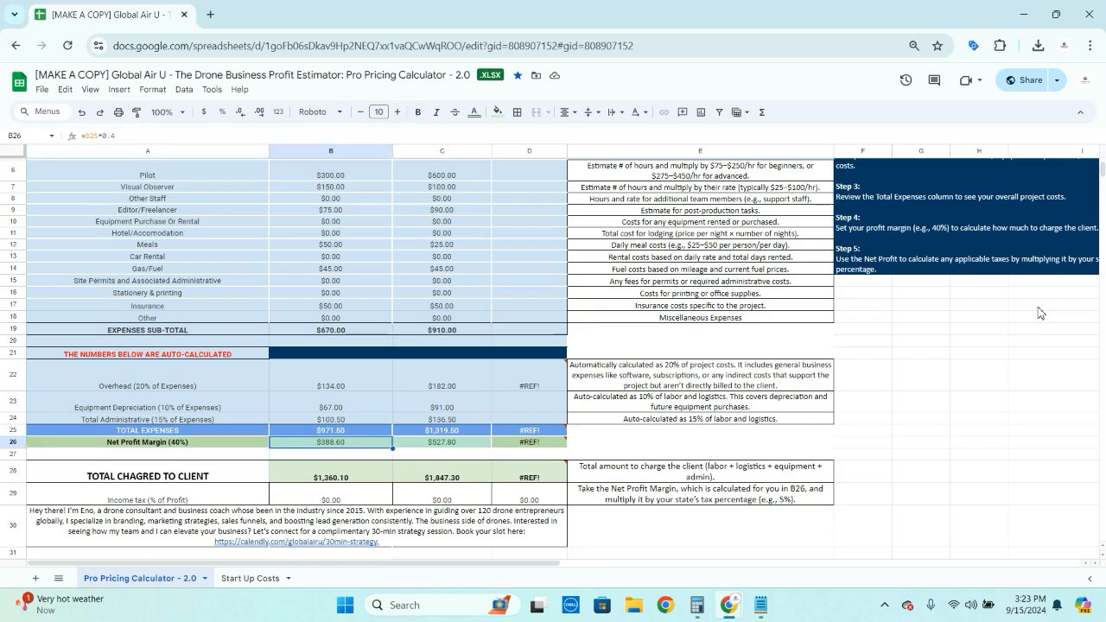
- Compare the Project 1 total expenses and net profit margin with the total charged to the client and its formula
{"action": "key", "text": "Up"}
{"action": "key", "text": "Down"}
{"action": "key", "text": "Left"}
{"action": "key", "text": "Right"}
{"action": "key", "text": "Up"}
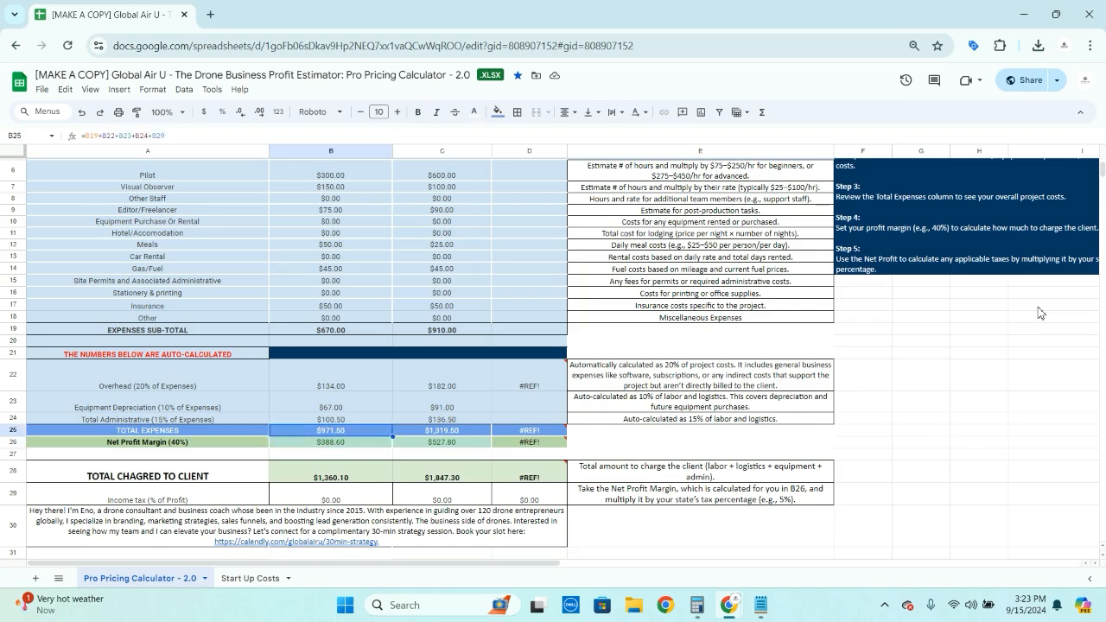
{"action": "key", "text": "Down"}
{"action": "key", "text": "Down"}
{"action": "key", "text": "Down"}
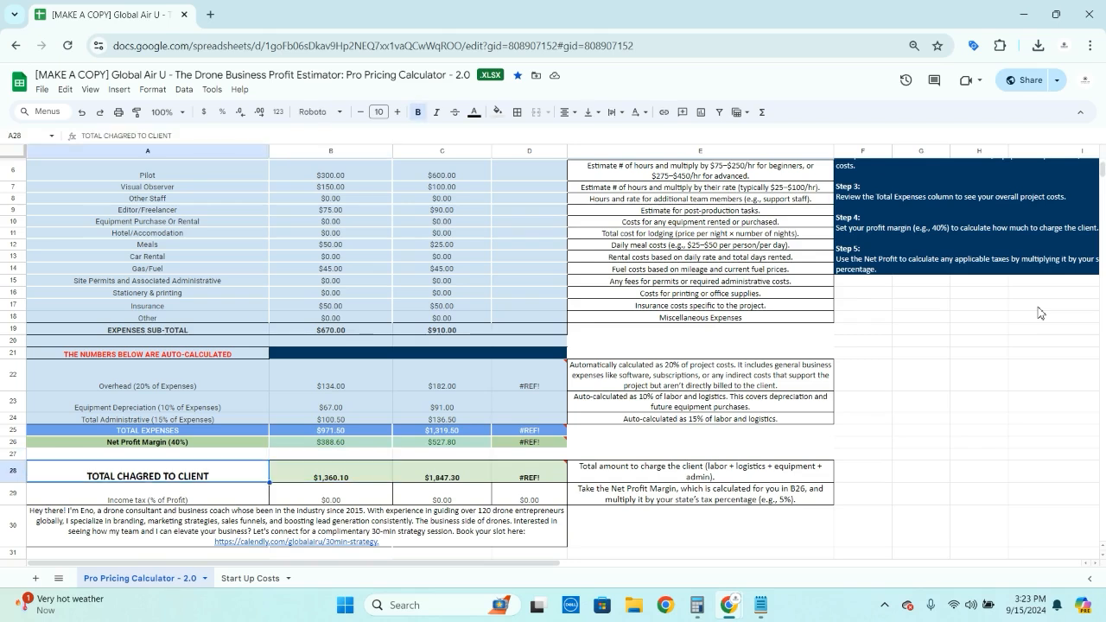
{"action": "key", "text": "Up"}
{"action": "key", "text": "Up"}
{"action": "key", "text": "Up"}
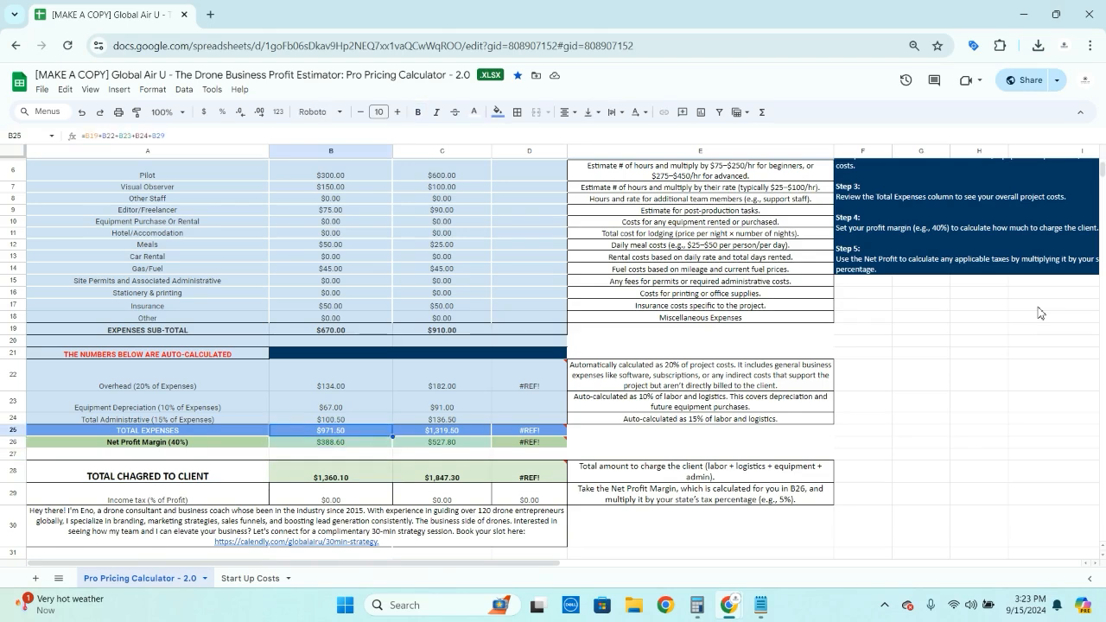
{"action": "key", "text": "Down"}
{"action": "key", "text": "Down"}
{"action": "key", "text": "Down"}
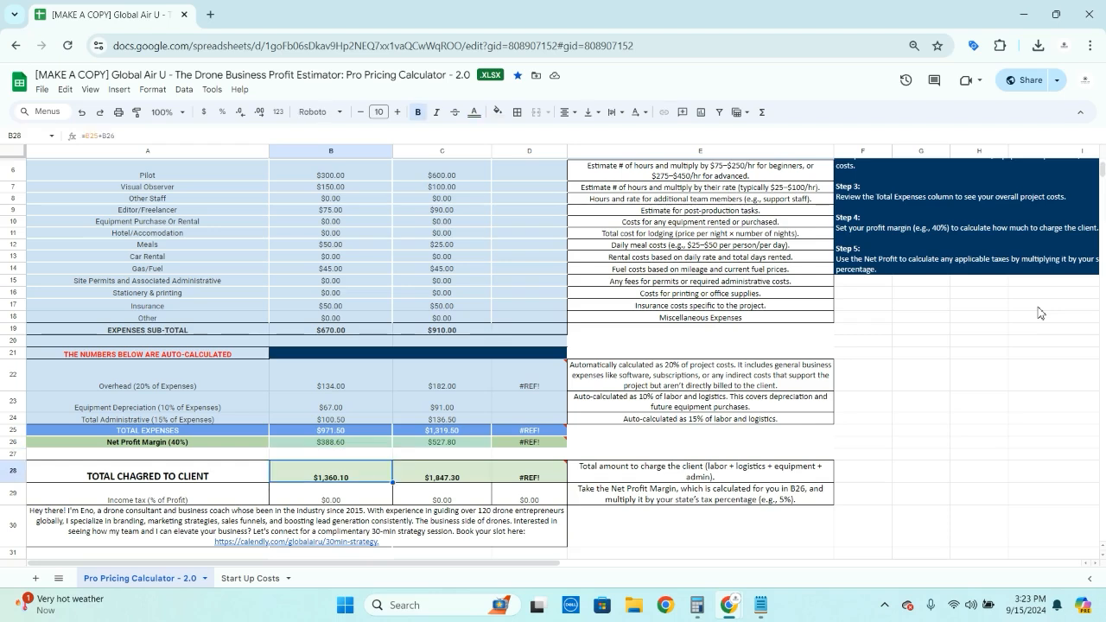
- Examine the income tax row and its Project 1 entry below the total charged to the client
{"action": "key", "text": "Down"}
{"action": "key", "text": "Left"}
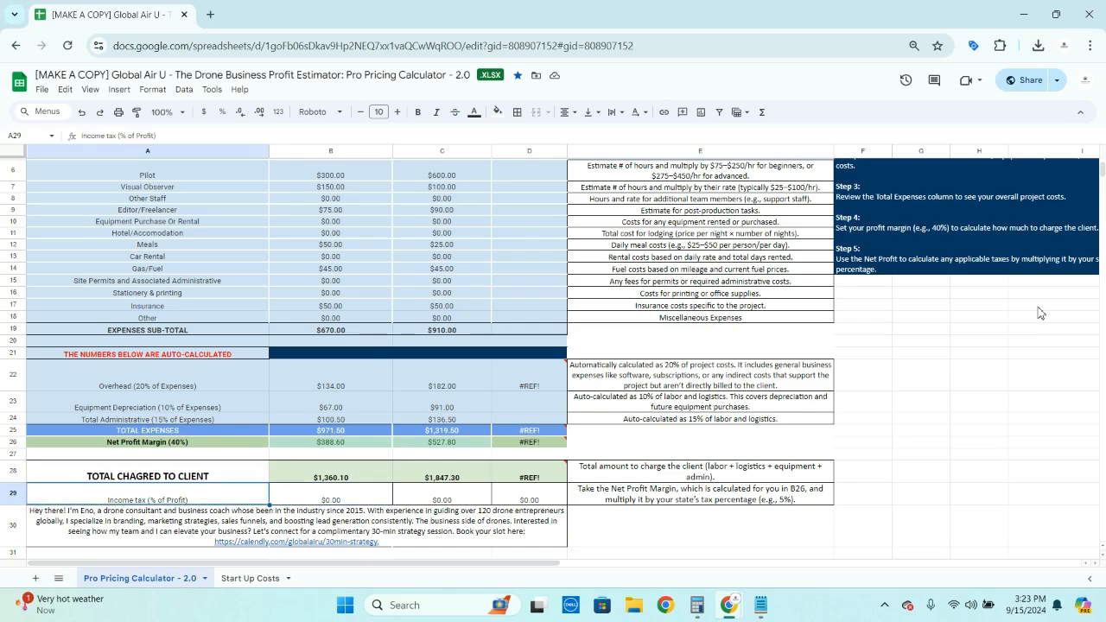
{"action": "key", "text": "Right"}
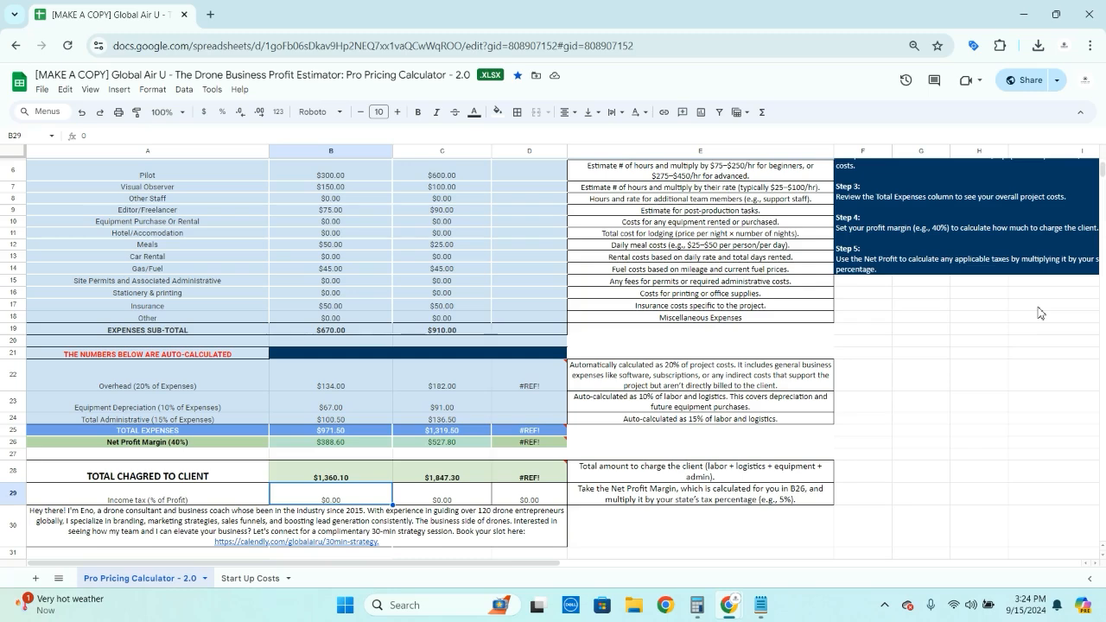
{"action": "key", "text": "Right"}
{"action": "key", "text": "Left"}
{"action": "key", "text": "Left"}
{"action": "key", "text": "Right"}
- Review the item labels from the total charged to the client up to the sheet's header and back down through the expenses
{"action": "key", "text": "Up"}
{"action": "key", "text": "Left"}
{"action": "key", "text": "Up"}
{"action": "key", "text": "Up"}
{"action": "key", "text": "Up"}
{"action": "key", "text": "Up"}
{"action": "key", "text": "Up"}
{"action": "key", "text": "Up"}
{"action": "key", "text": "Up"}
{"action": "key", "text": "Up"}
{"action": "key", "text": "Up"}
{"action": "key", "text": "Up"}
{"action": "key", "text": "Up"}
{"action": "key", "text": "Up"}
{"action": "key", "text": "Up"}
{"action": "key", "text": "Up"}
{"action": "key", "text": "Up"}
{"action": "key", "text": "Up"}
{"action": "key", "text": "Up"}
{"action": "key", "text": "Up"}
{"action": "key", "text": "Up"}
{"action": "key", "text": "Up"}
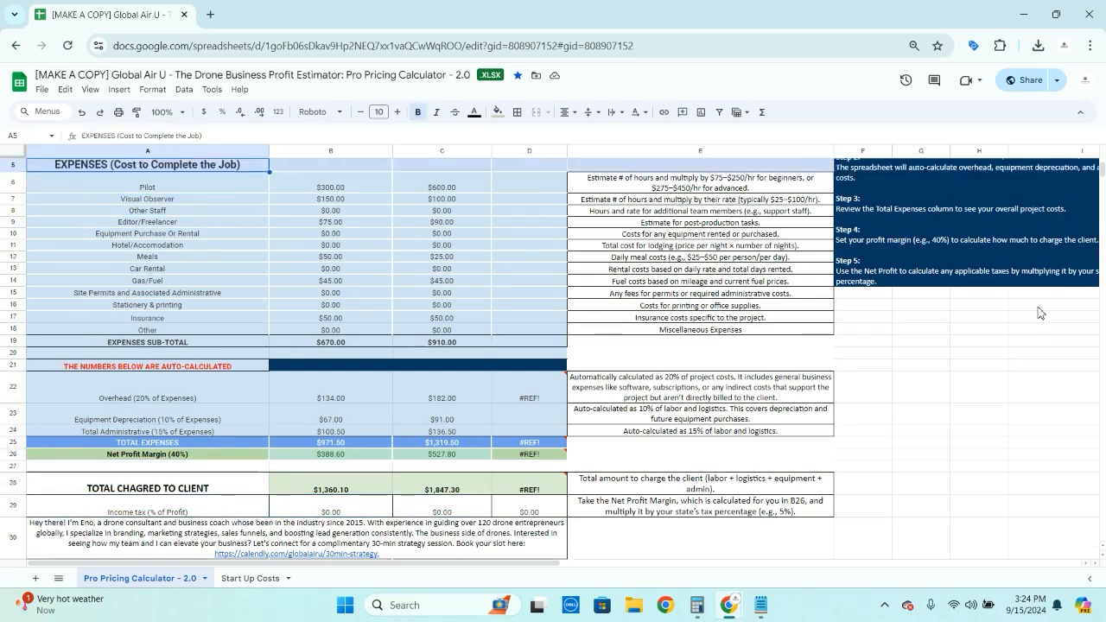
{"action": "key", "text": "Up"}
{"action": "key", "text": "Up"}
{"action": "key", "text": "Up"}
{"action": "key", "text": "Down"}
{"action": "key", "text": "Down"}
{"action": "key", "text": "Down"}
{"action": "key", "text": "Down"}
{"action": "key", "text": "Down"}
{"action": "key", "text": "Down"}
{"action": "key", "text": "Down"}
{"action": "key", "text": "Down"}
{"action": "key", "text": "Down"}
{"action": "key", "text": "Down"}
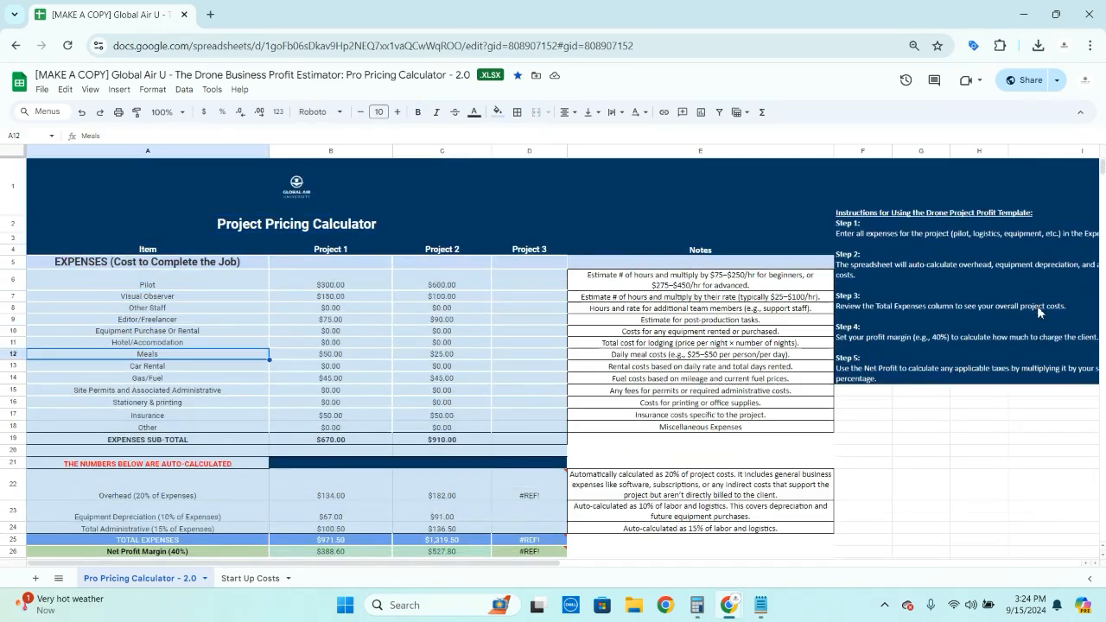
{"action": "key", "text": "Down"}
- Review the Project 1 column from the lower expense entries down to the net profit margin
{"action": "key", "text": "Right"}
{"action": "key", "text": "Down"}
{"action": "key", "text": "Down"}
{"action": "key", "text": "Down"}
{"action": "key", "text": "Down"}
{"action": "key", "text": "Down"}
{"action": "key", "text": "Down"}
{"action": "key", "text": "Down"}
{"action": "key", "text": "Down"}
{"action": "key", "text": "Down"}
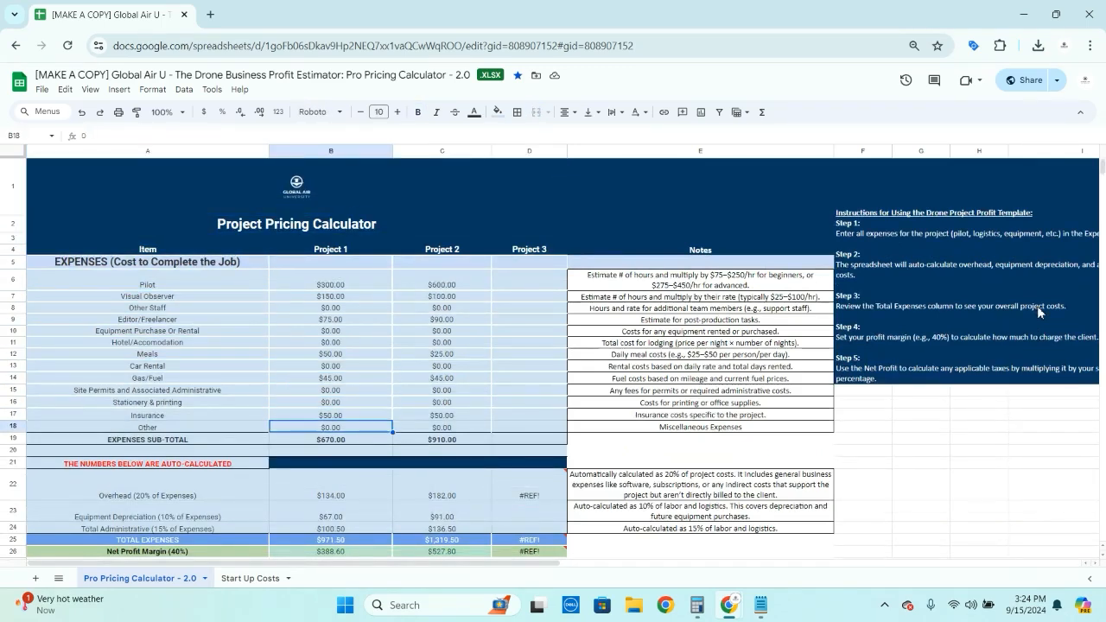
{"action": "key", "text": "Down"}
{"action": "key", "text": "Down"}
{"action": "key", "text": "Down"}
{"action": "key", "text": "Down"}
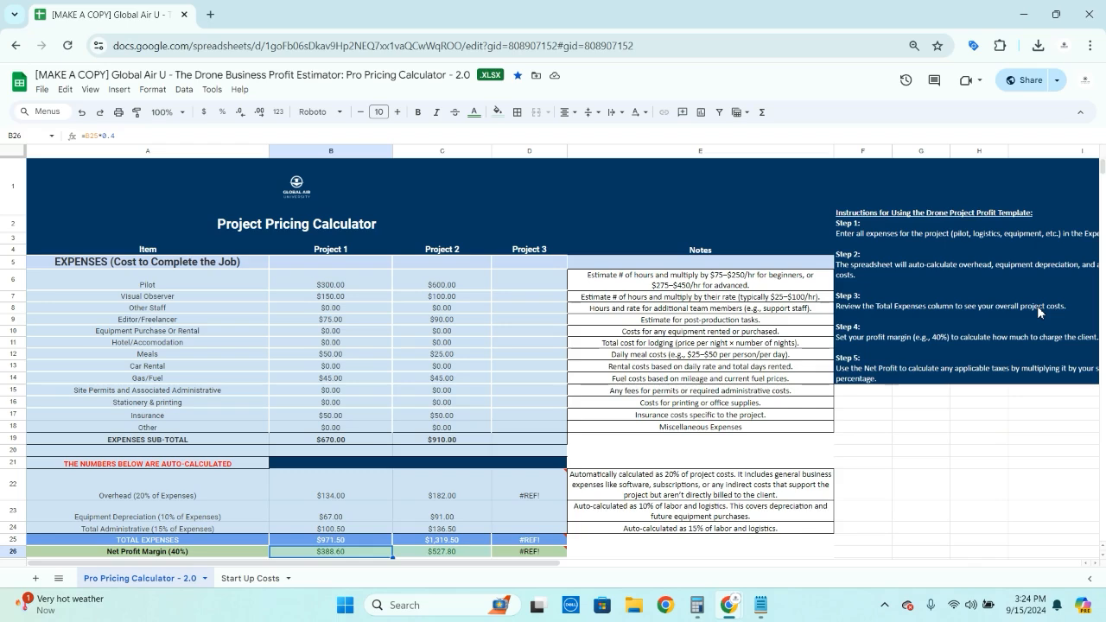
- Recheck the Project 1 auto-calculated amounts from the net profit margin up to the overhead formula
{"action": "scroll", "coordinate": [1037, 312], "scroll_direction": "down", "scroll_amount": 1}
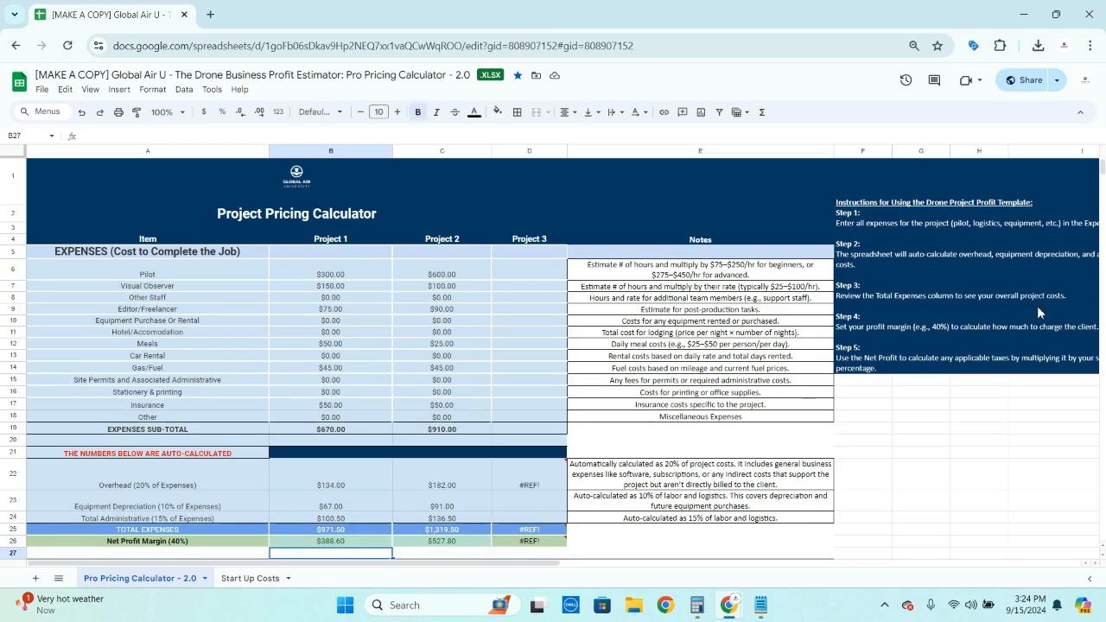
{"action": "key", "text": "Up"}
{"action": "key", "text": "Up"}
{"action": "key", "text": "Up"}
{"action": "key", "text": "Up"}
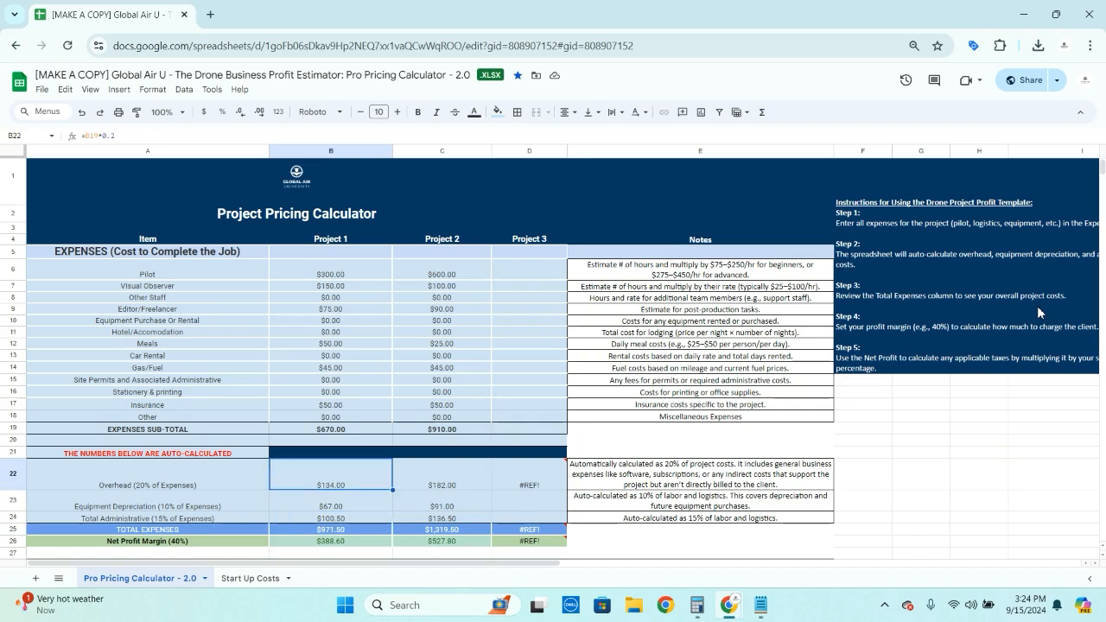